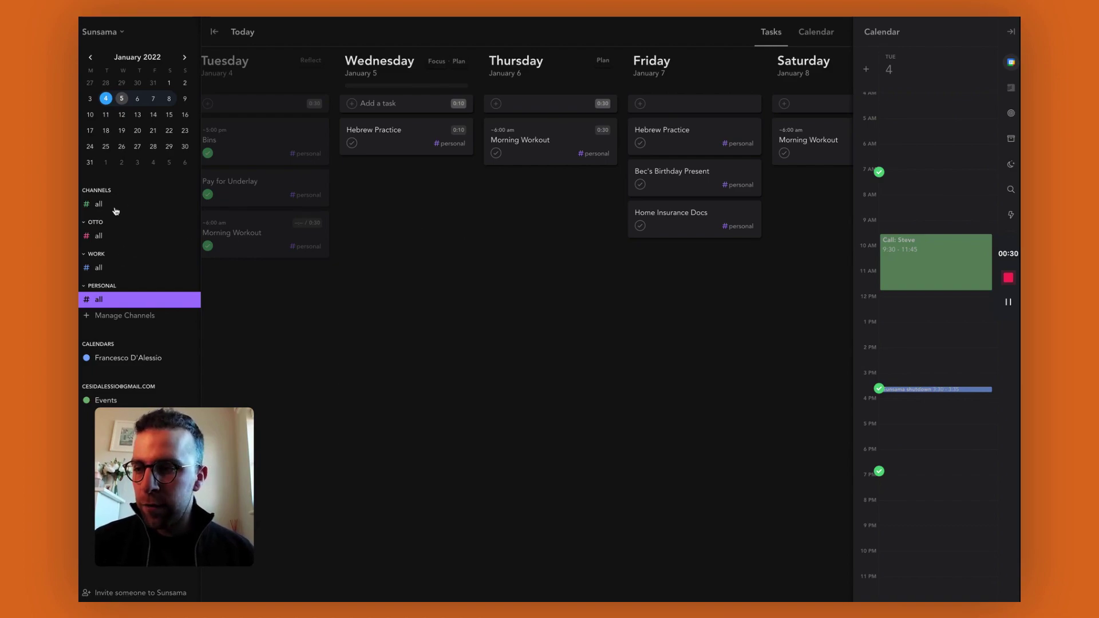
- Show tasks from all channels on the week board, scrolled to Wednesday, January 5
{"action": "left_click", "coordinate": [133, 209]}
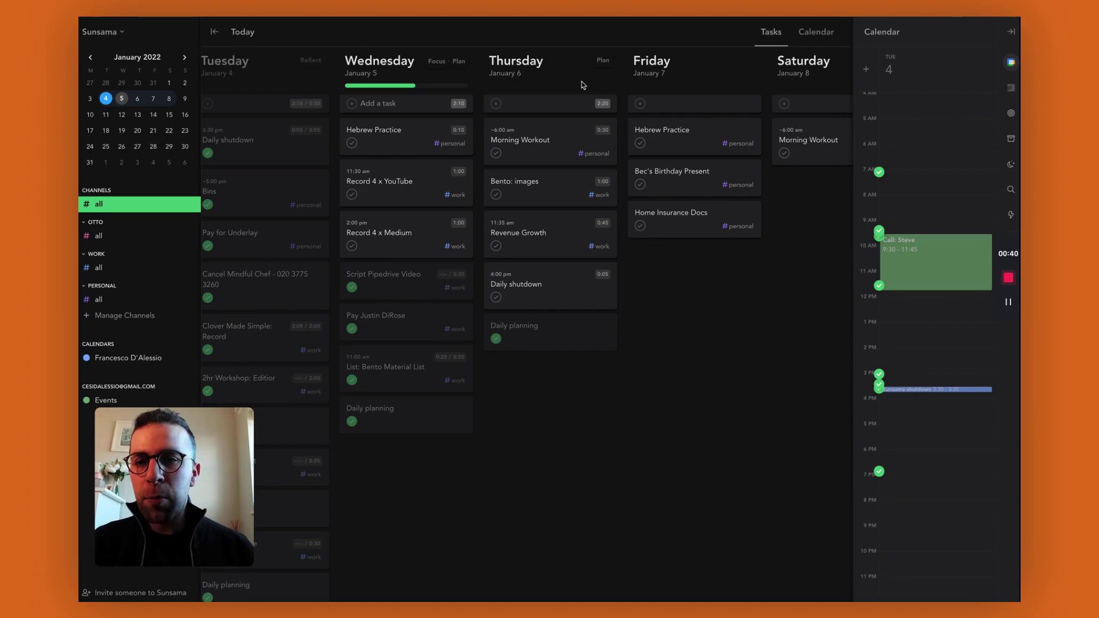
{"action": "scroll", "coordinate": [582, 85], "scroll_direction": "right", "scroll_amount": 3}
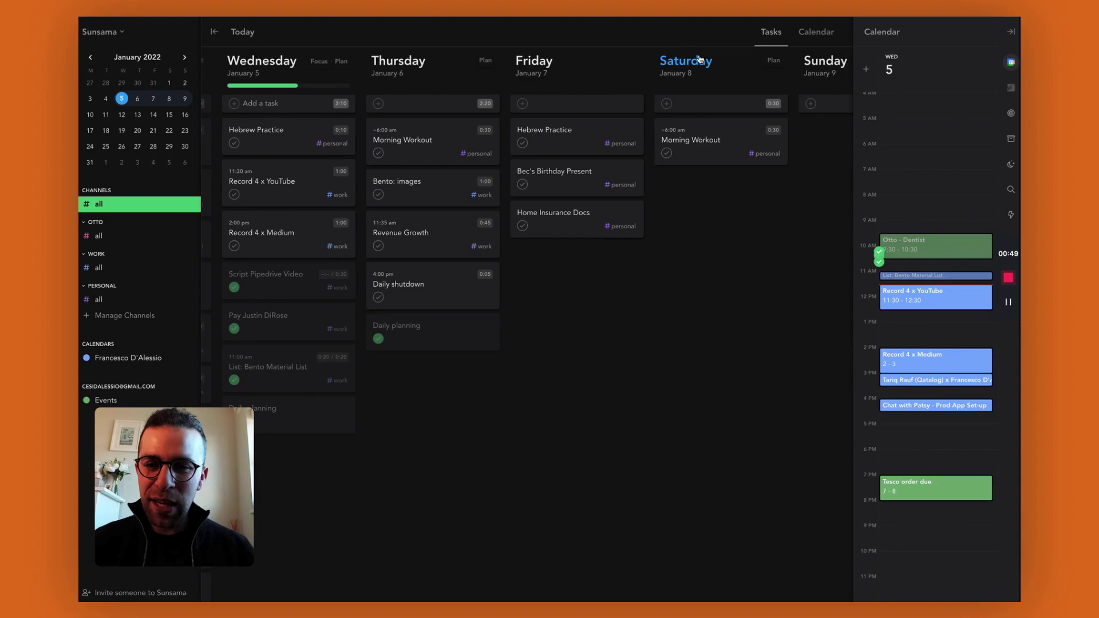
{"action": "scroll", "coordinate": [698, 59], "scroll_direction": "right", "scroll_amount": 1}
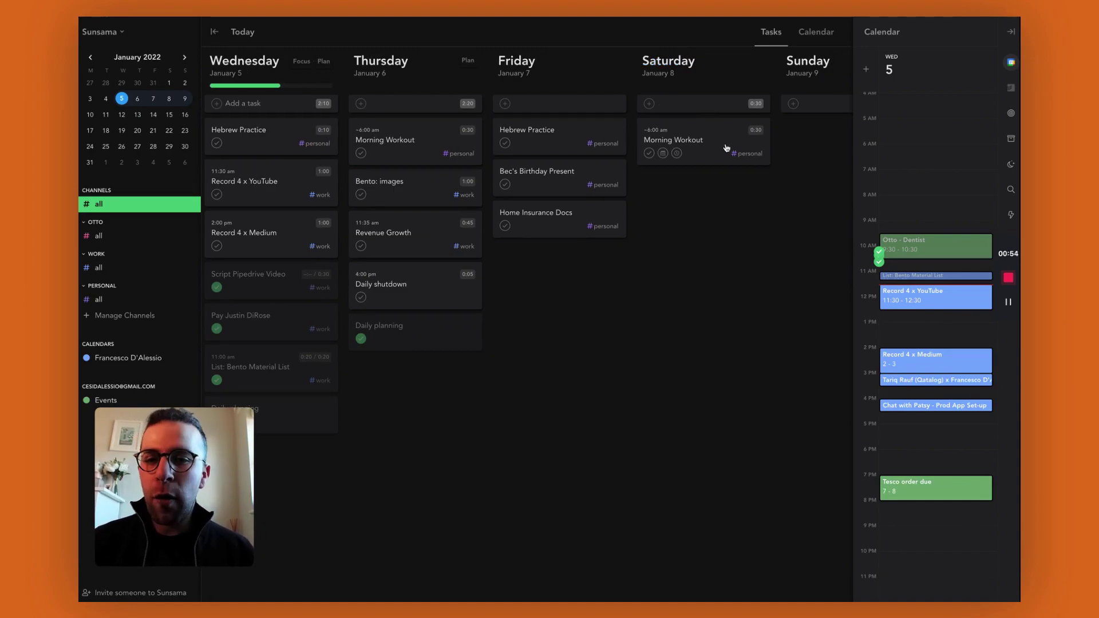
{"action": "left_click", "coordinate": [105, 302]}
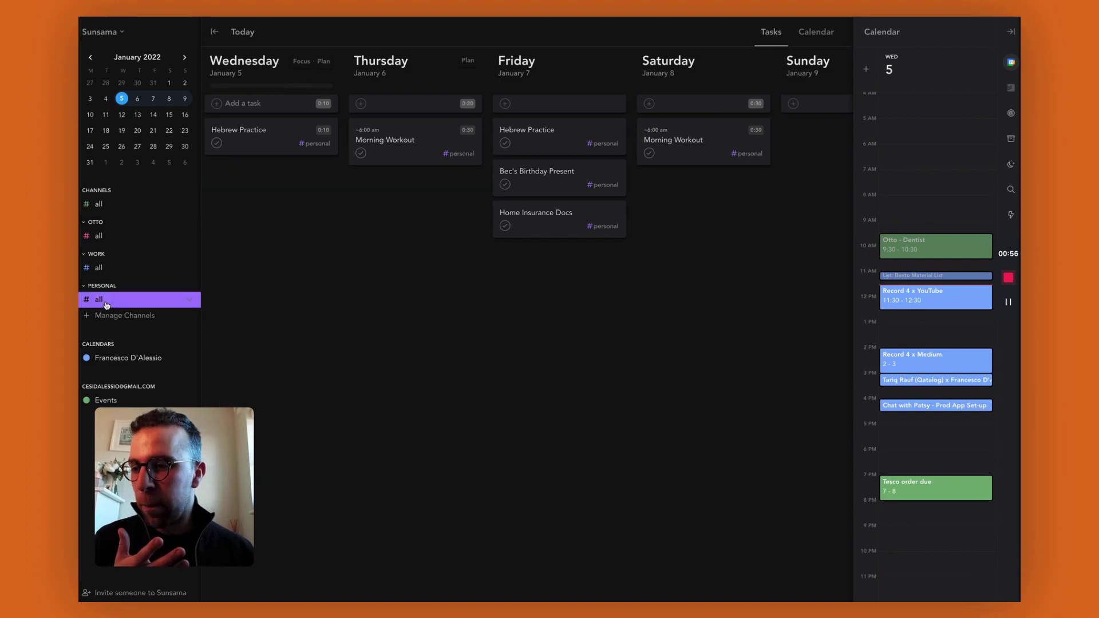
{"action": "left_click", "coordinate": [107, 206]}
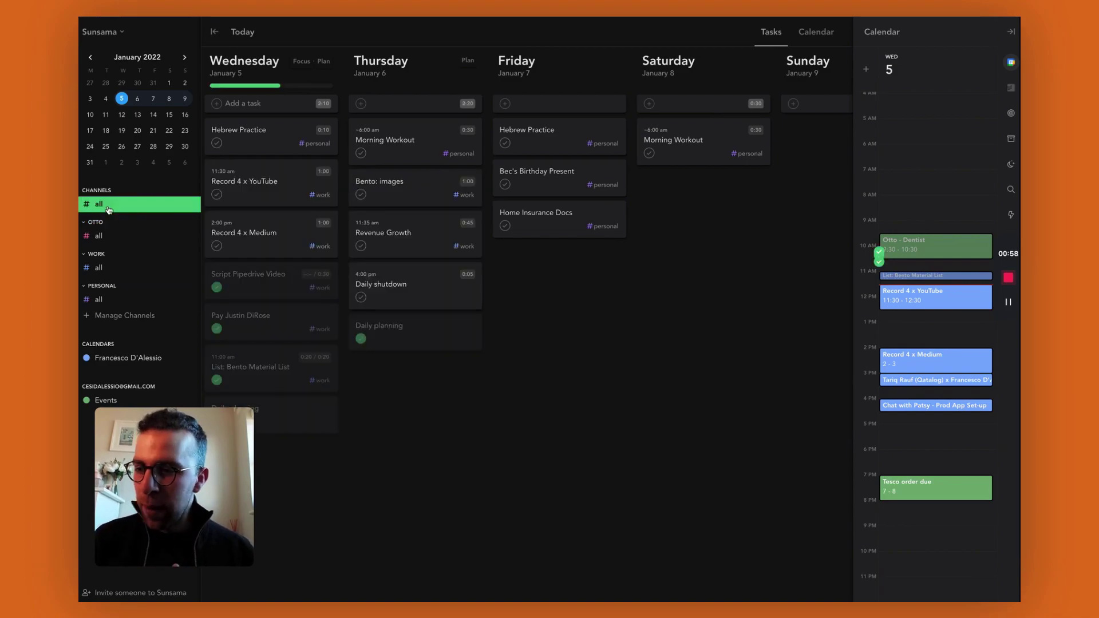
- Filter the week board to the WORK channel so only work tasks show for Wednesday and Thursday
{"action": "left_click", "coordinate": [127, 241]}
{"action": "left_click", "coordinate": [127, 267]}
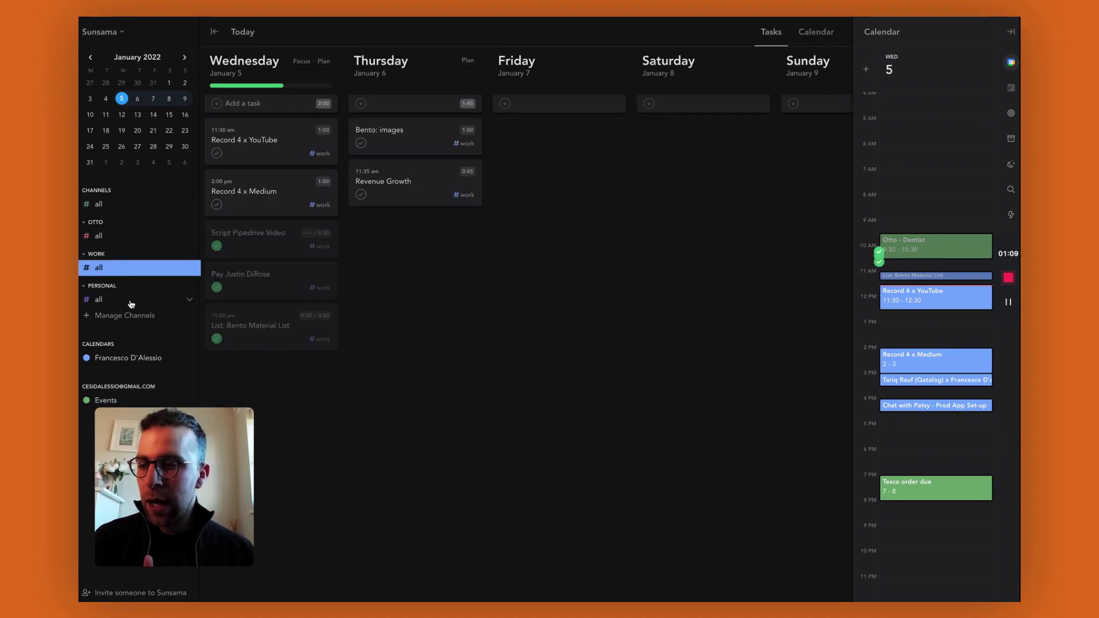
{"action": "left_click", "coordinate": [130, 304]}
{"action": "left_click", "coordinate": [123, 266]}
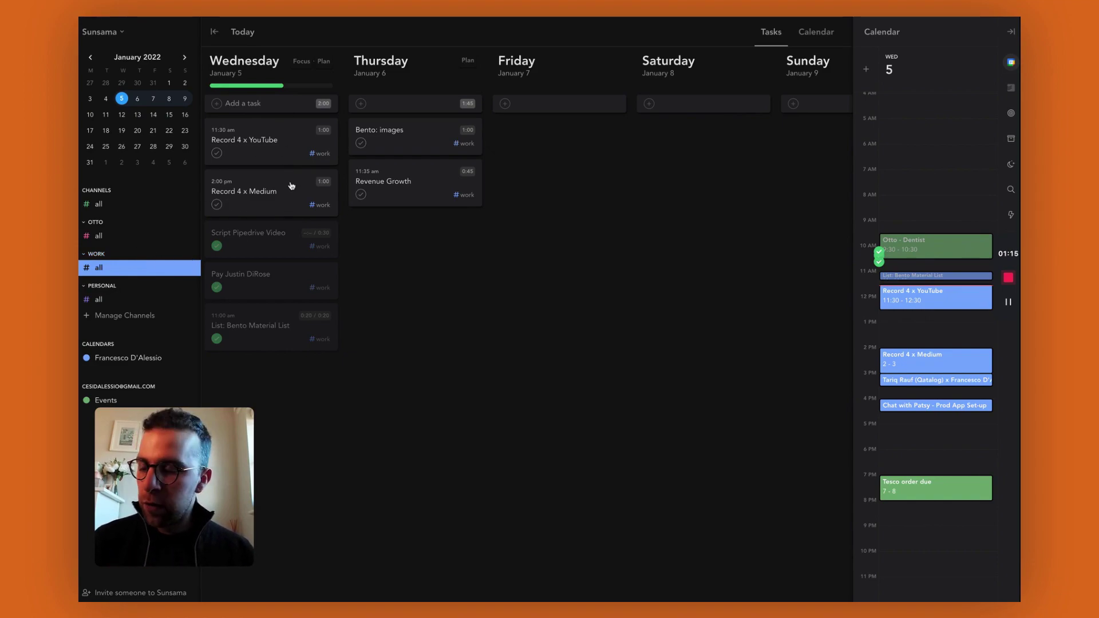
{"action": "scroll", "coordinate": [321, 206], "scroll_direction": "left", "scroll_amount": 2}
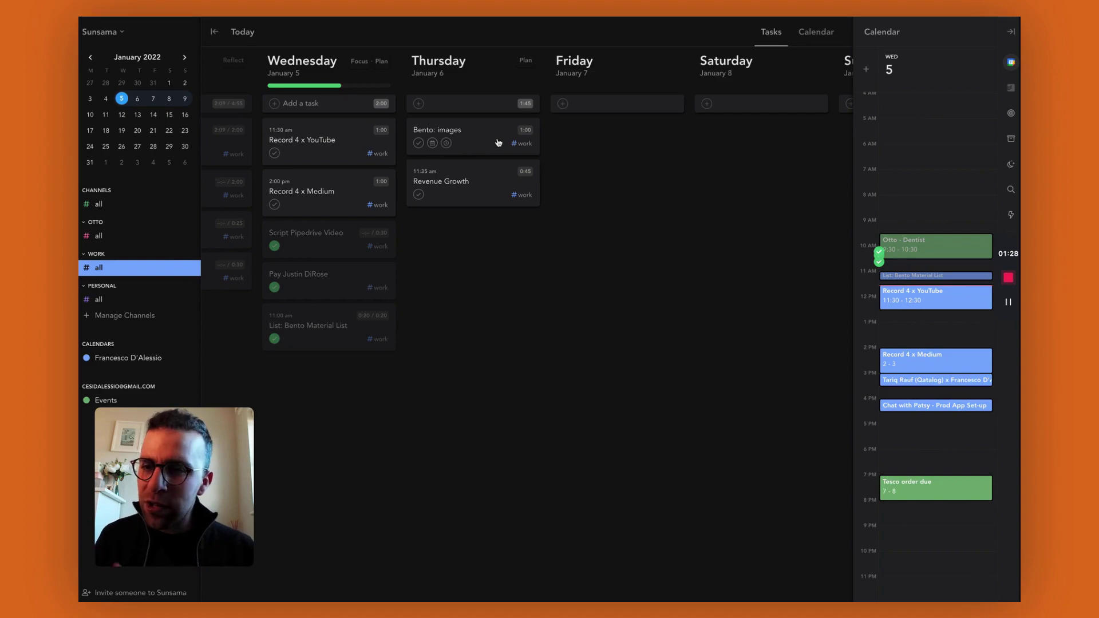
- Start planning Thursday, listing its four tasks beside the three weekly objectives
{"action": "left_click", "coordinate": [526, 61]}
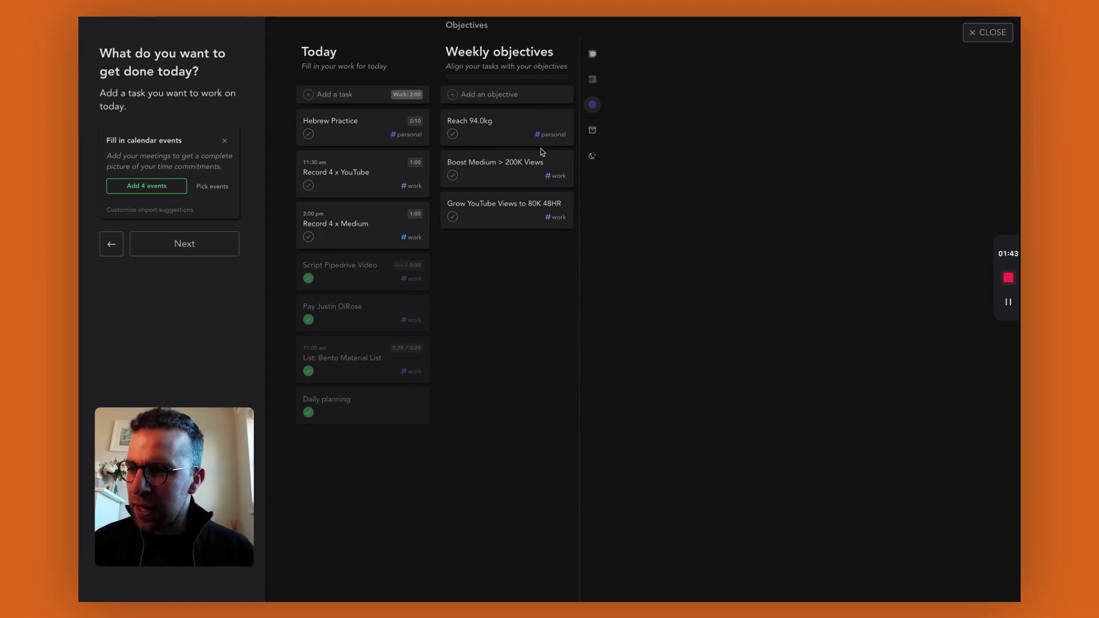
{"action": "left_click", "coordinate": [1005, 36]}
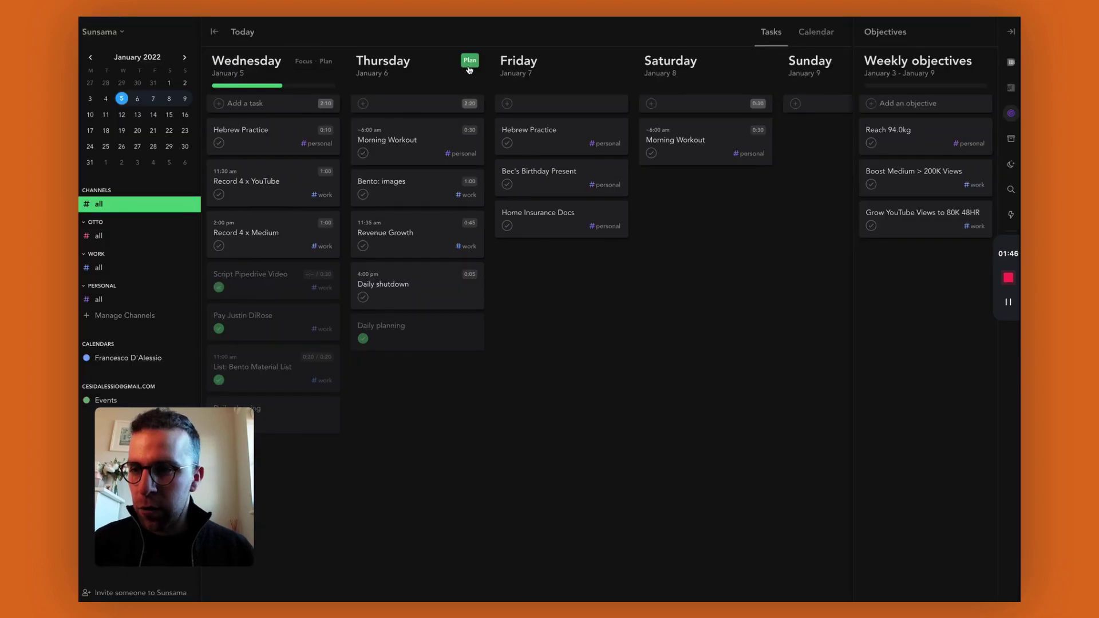
{"action": "left_click", "coordinate": [470, 62]}
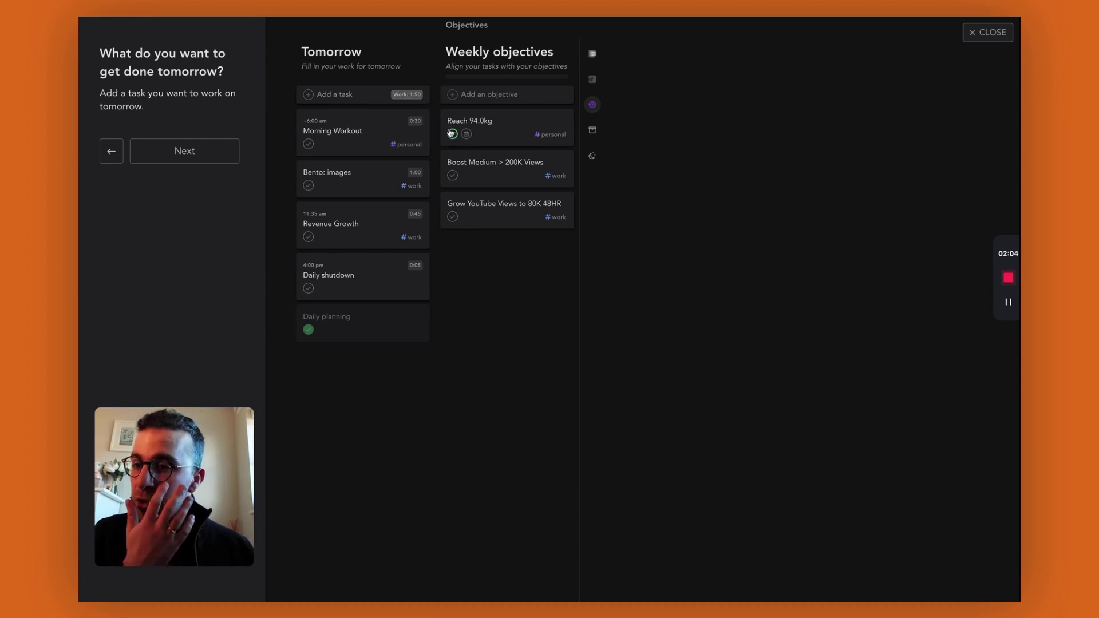
- Show the backlog's five items beside tomorrow's task list in the planning side rail
{"action": "left_click", "coordinate": [594, 54]}
{"action": "left_click", "coordinate": [592, 78]}
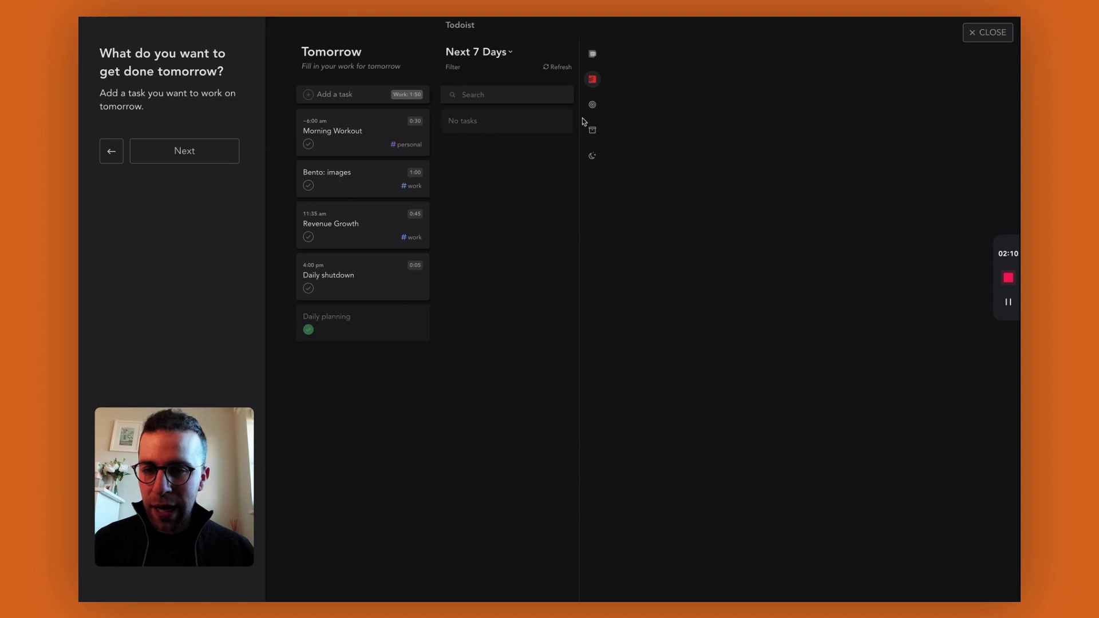
{"action": "left_click", "coordinate": [592, 105]}
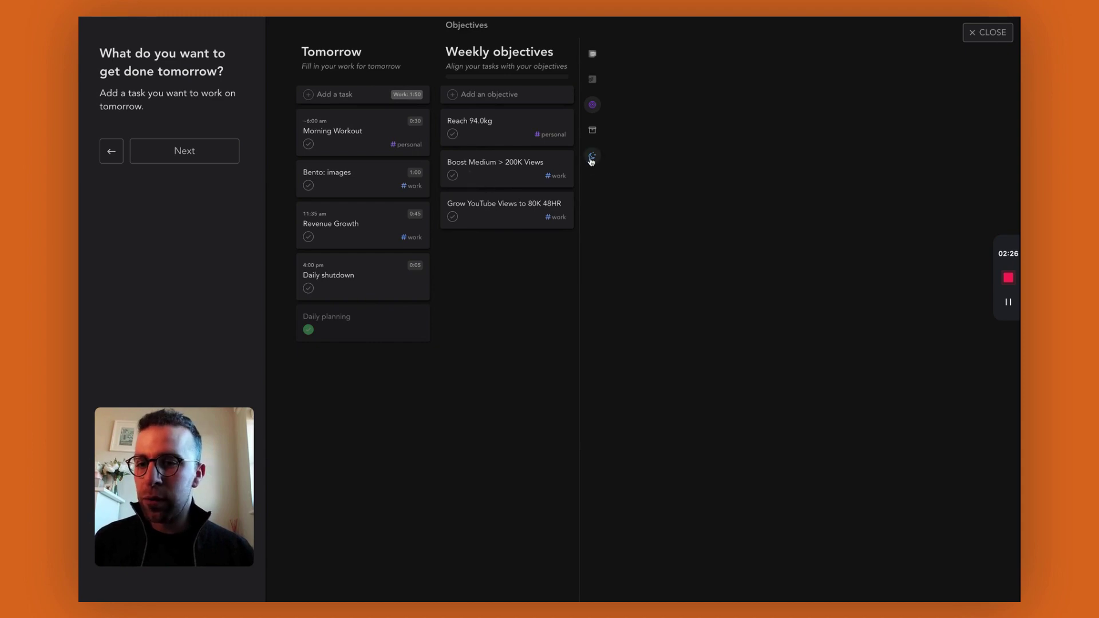
{"action": "left_click", "coordinate": [592, 131]}
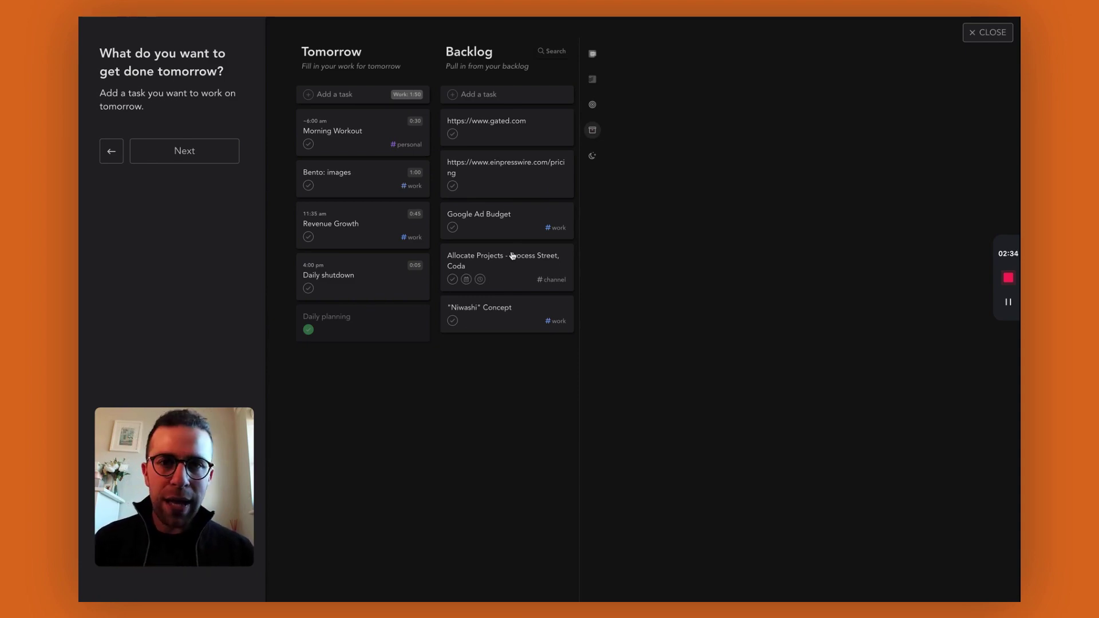
- Advance to the 'What can wait?' step with Friday and next-week columns
{"action": "left_click", "coordinate": [215, 154]}
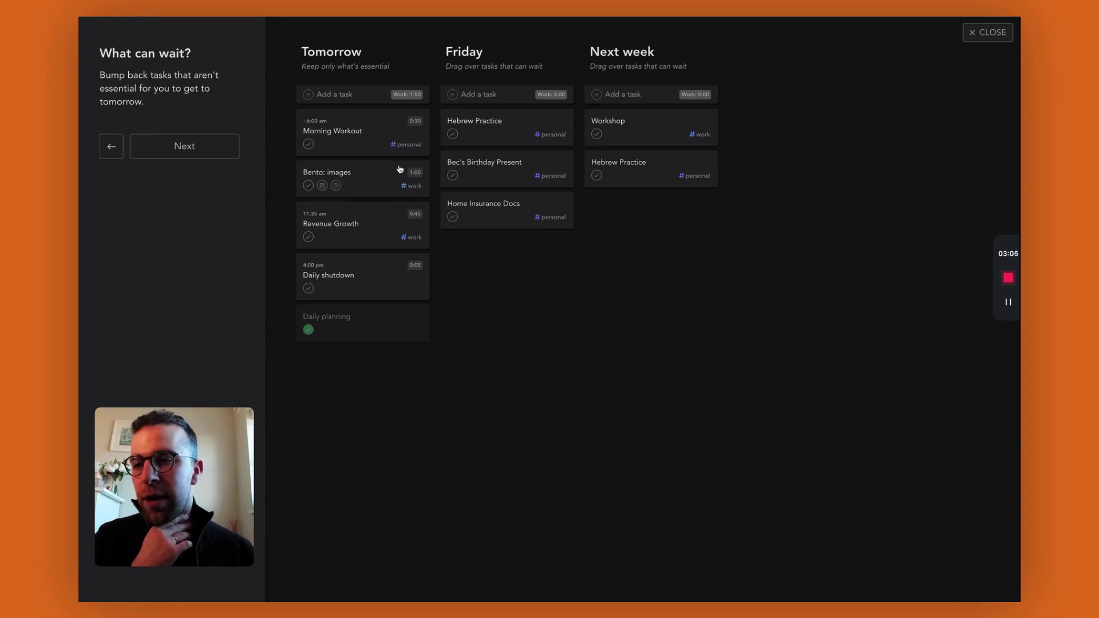
- Schedule Bento: images at 10:10–11:10 tomorrow and accept the plan with 'Looks good'
{"action": "left_click", "coordinate": [166, 149]}
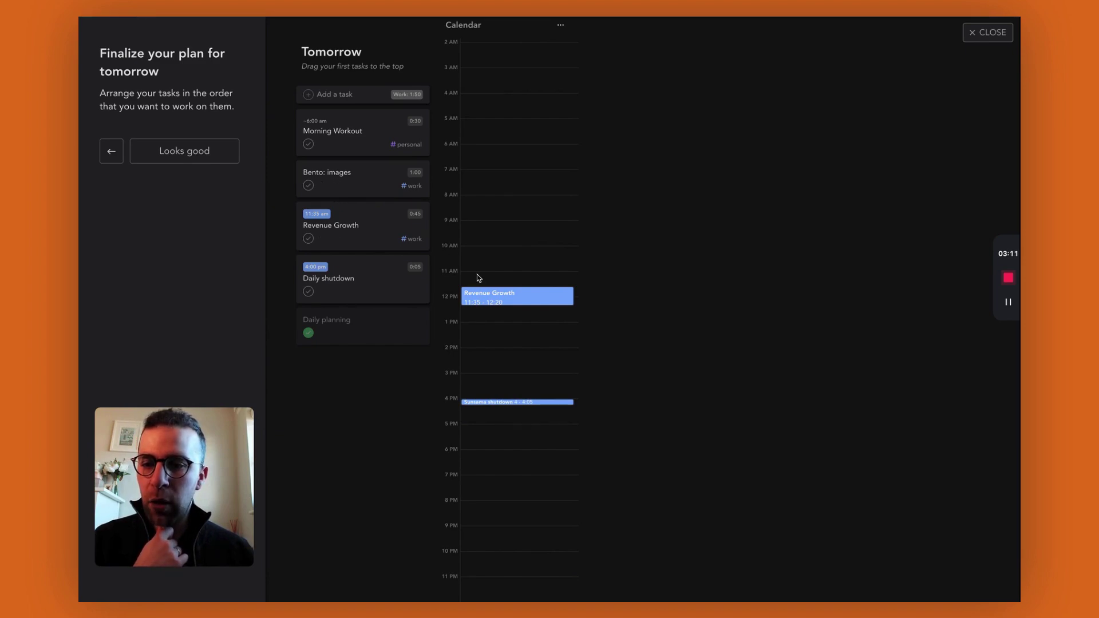
{"action": "left_click_drag", "start_coordinate": [370, 182], "coordinate": [504, 258]}
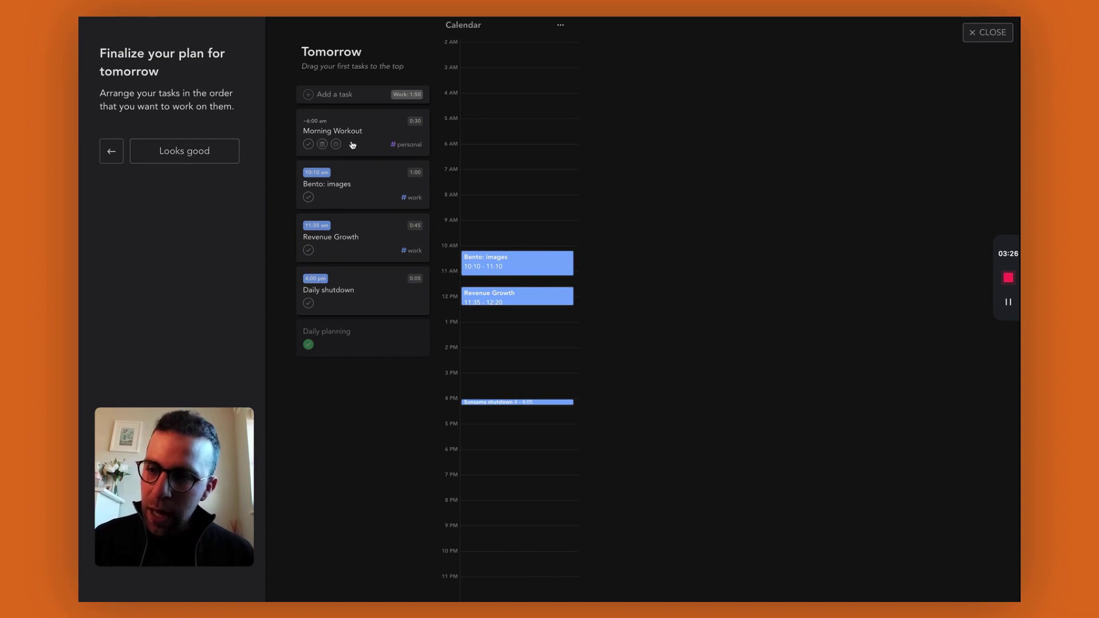
{"action": "left_click", "coordinate": [189, 151]}
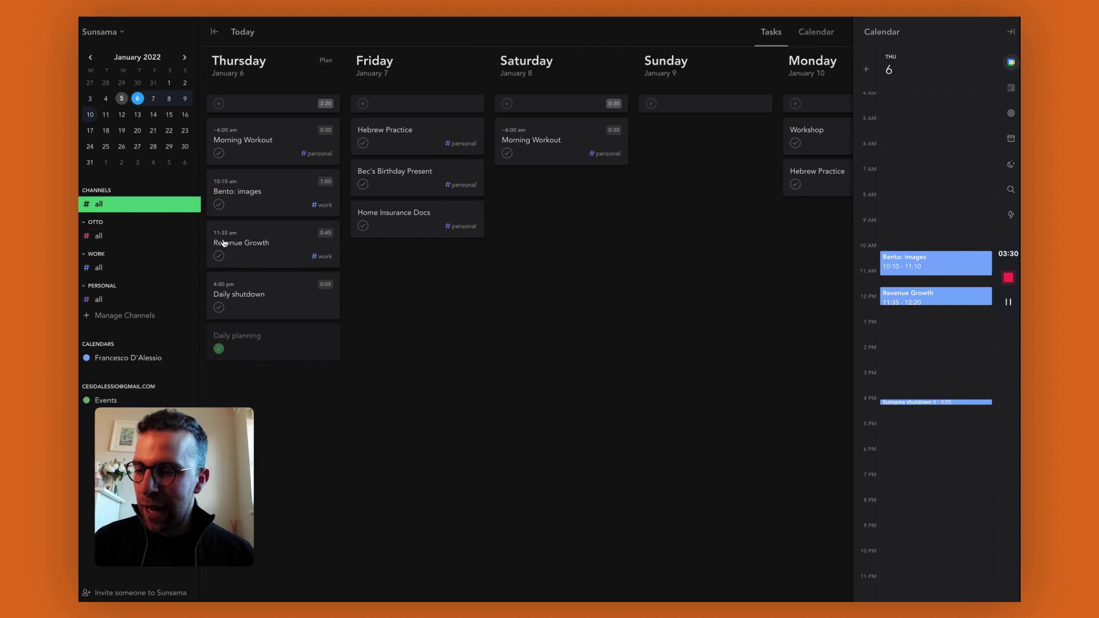
- Display the January 3–9 objectives, Boost Medium > 200K Views and Grow YouTube Views
{"action": "left_click", "coordinate": [126, 269]}
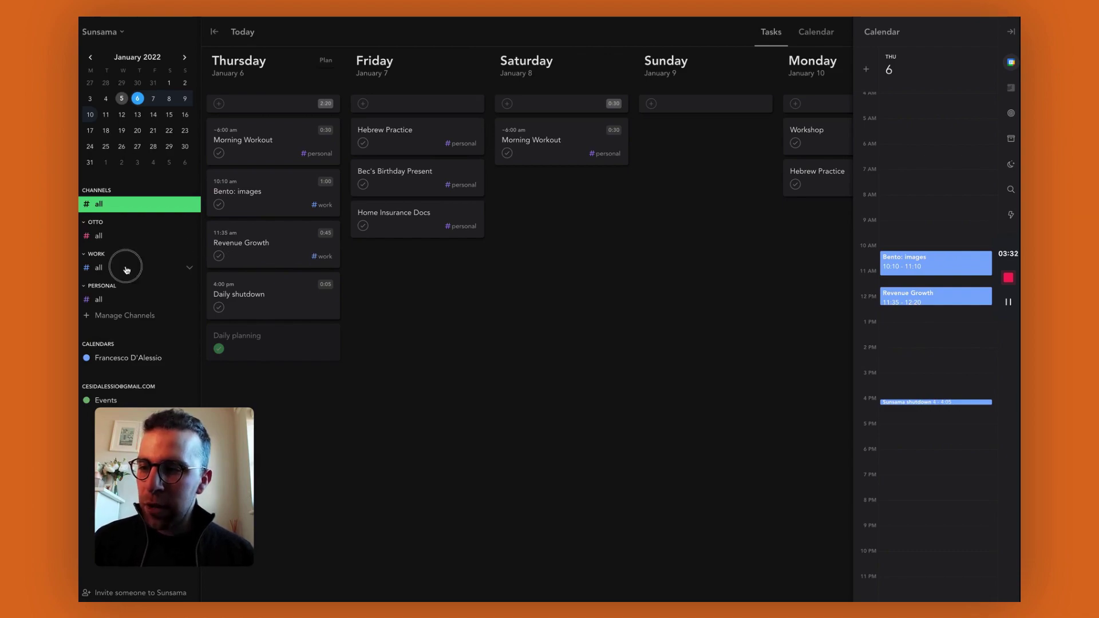
{"action": "scroll", "coordinate": [246, 244], "scroll_direction": "left", "scroll_amount": 3}
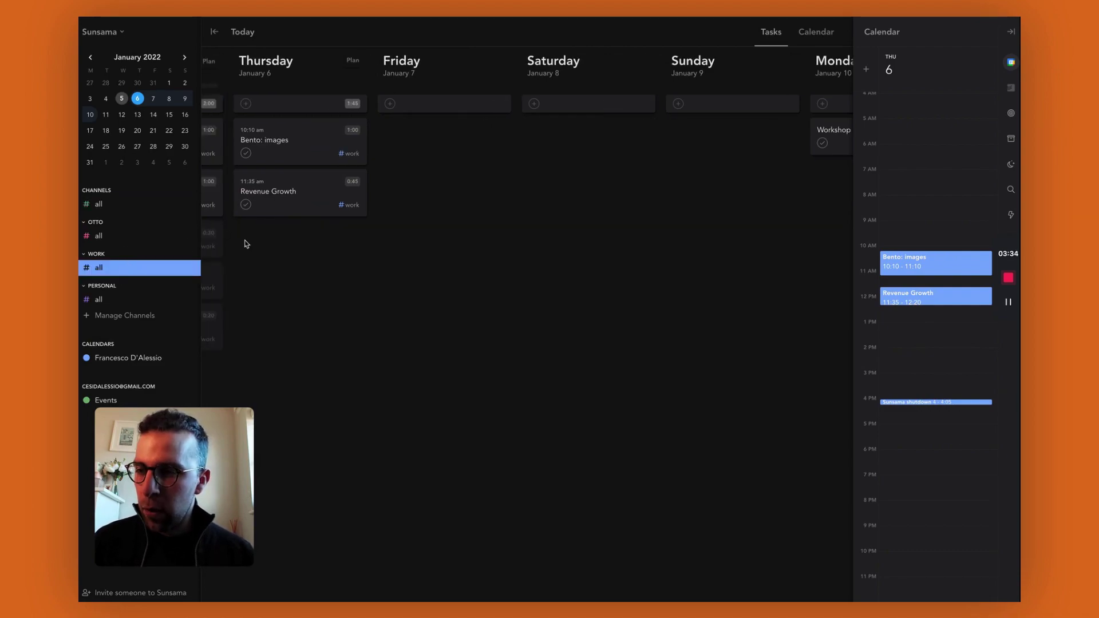
{"action": "scroll", "coordinate": [246, 244], "scroll_direction": "left", "scroll_amount": 5}
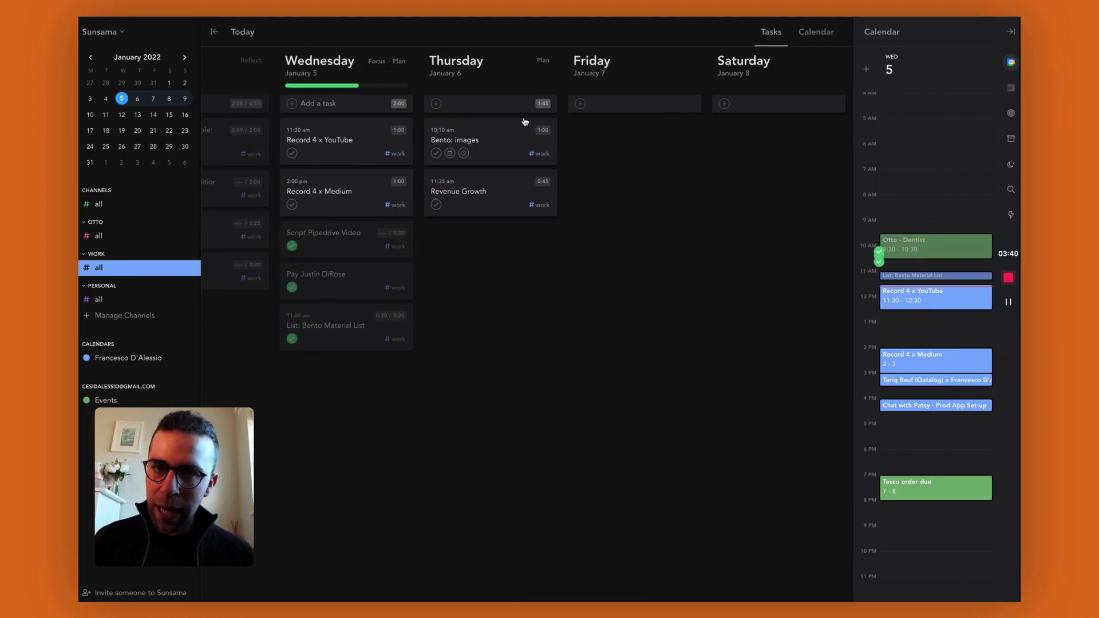
{"action": "left_click", "coordinate": [123, 32]}
{"action": "left_click", "coordinate": [1011, 139]}
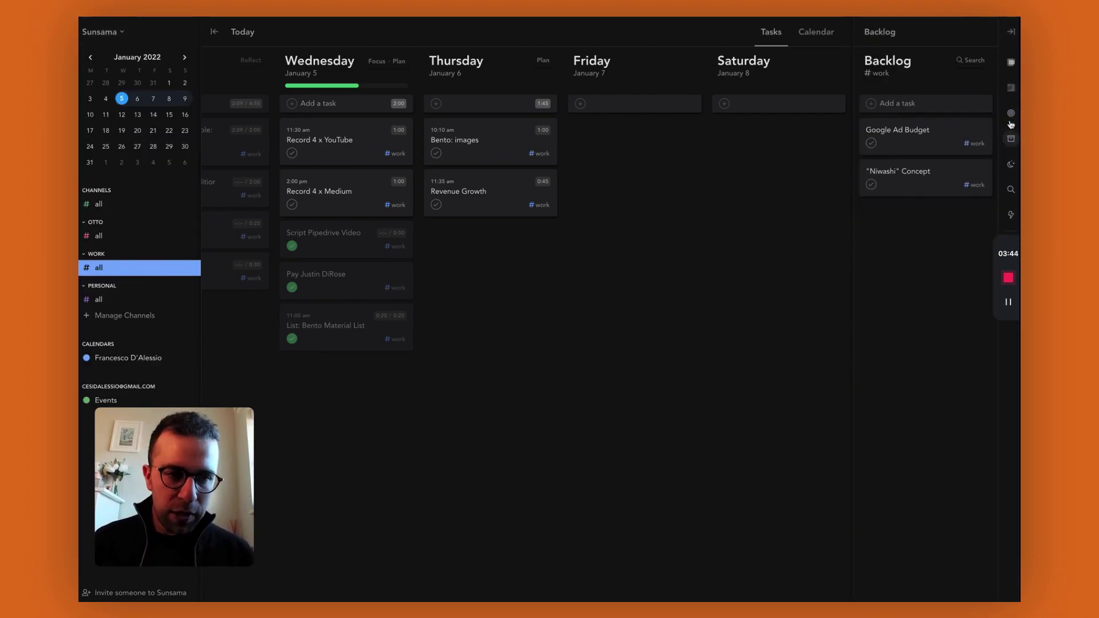
{"action": "left_click", "coordinate": [1011, 114]}
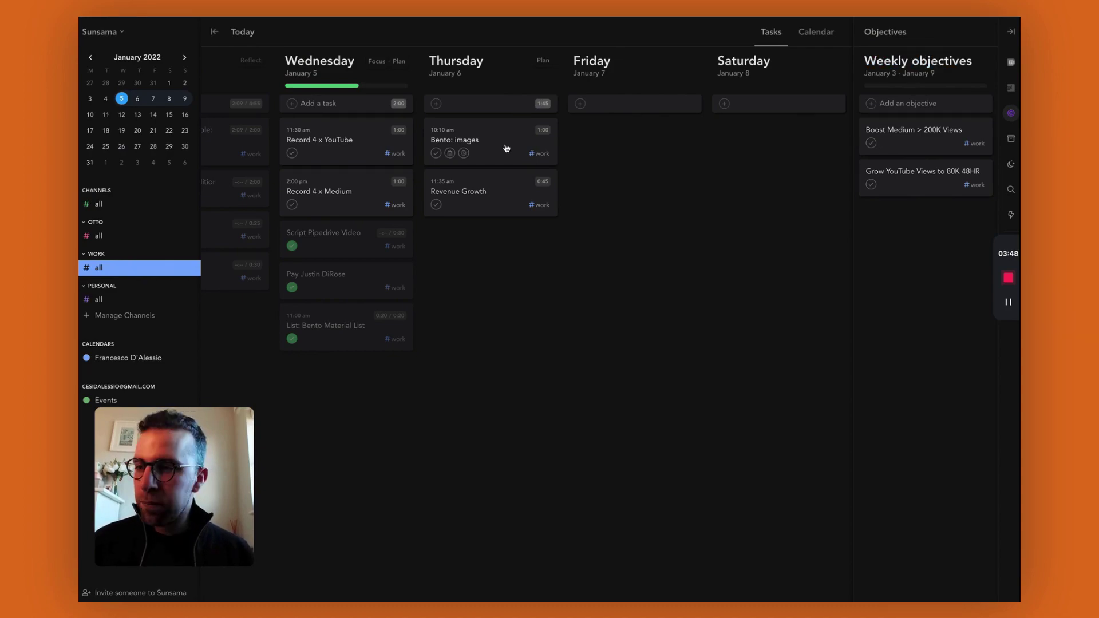
- Review last week's finished tasks in Weekly planning, then close back to the week board
{"action": "left_click", "coordinate": [101, 31]}
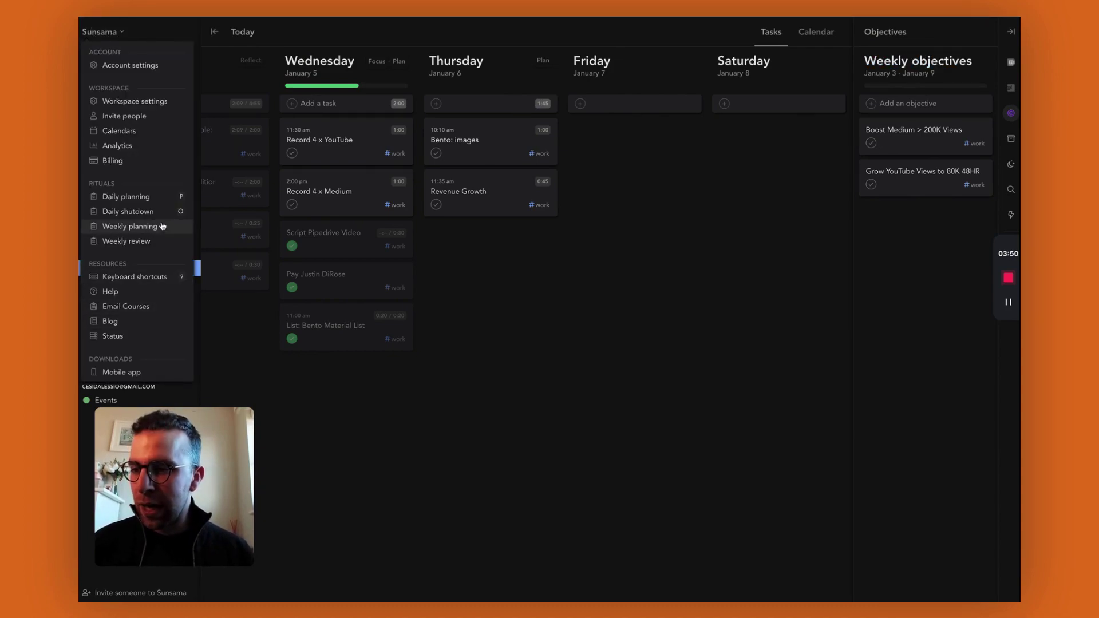
{"action": "left_click", "coordinate": [182, 230]}
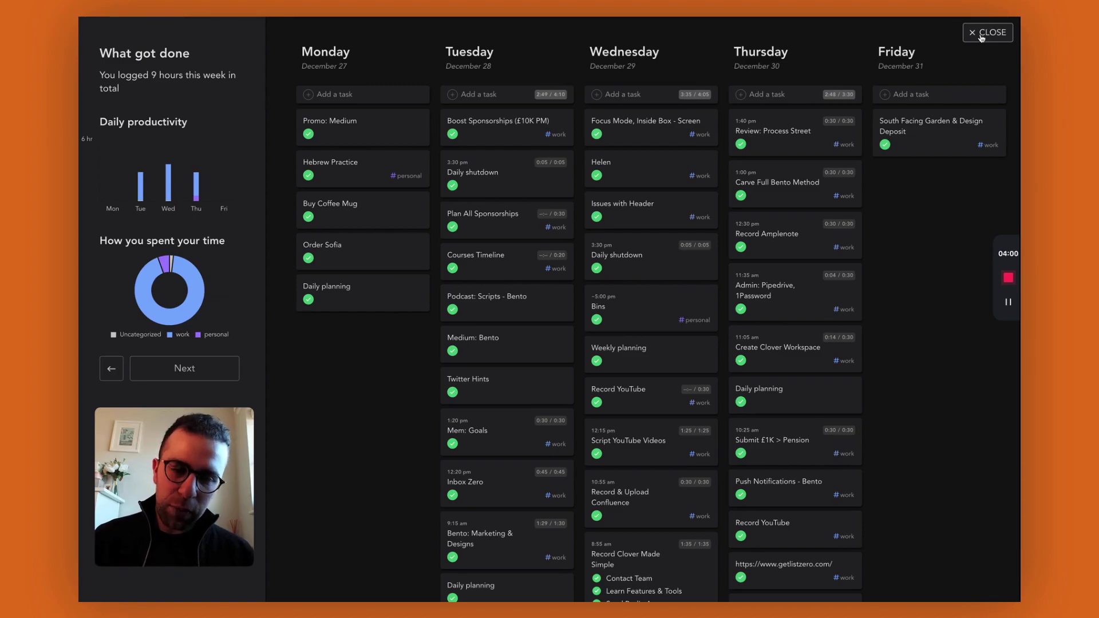
{"action": "left_click", "coordinate": [981, 32]}
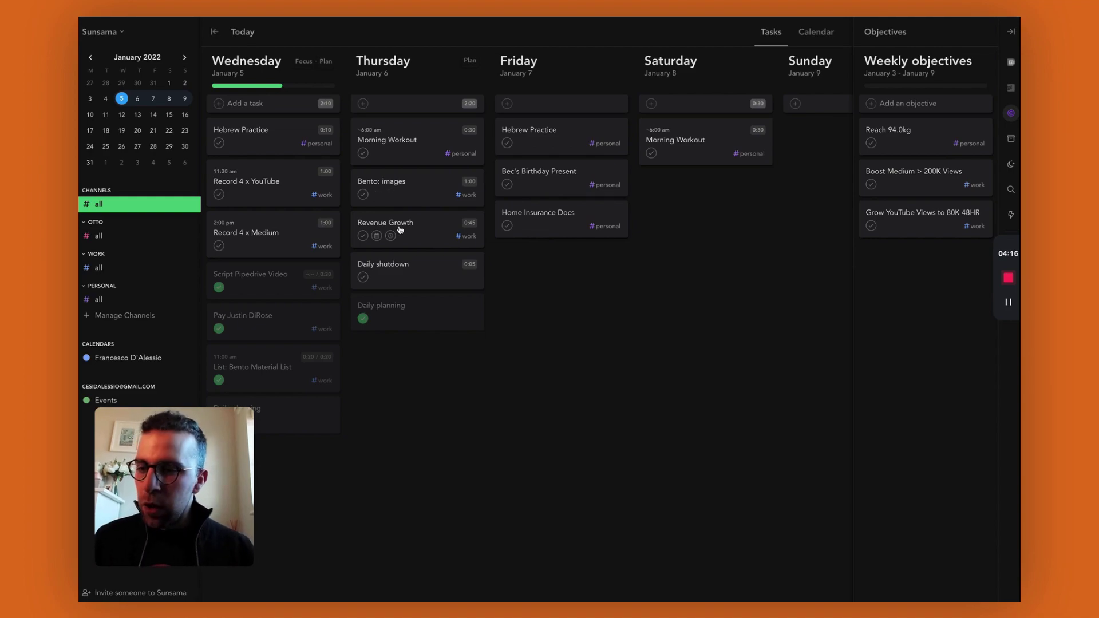
- Filter the week board to WORK channel tasks only
{"action": "left_click", "coordinate": [304, 61]}
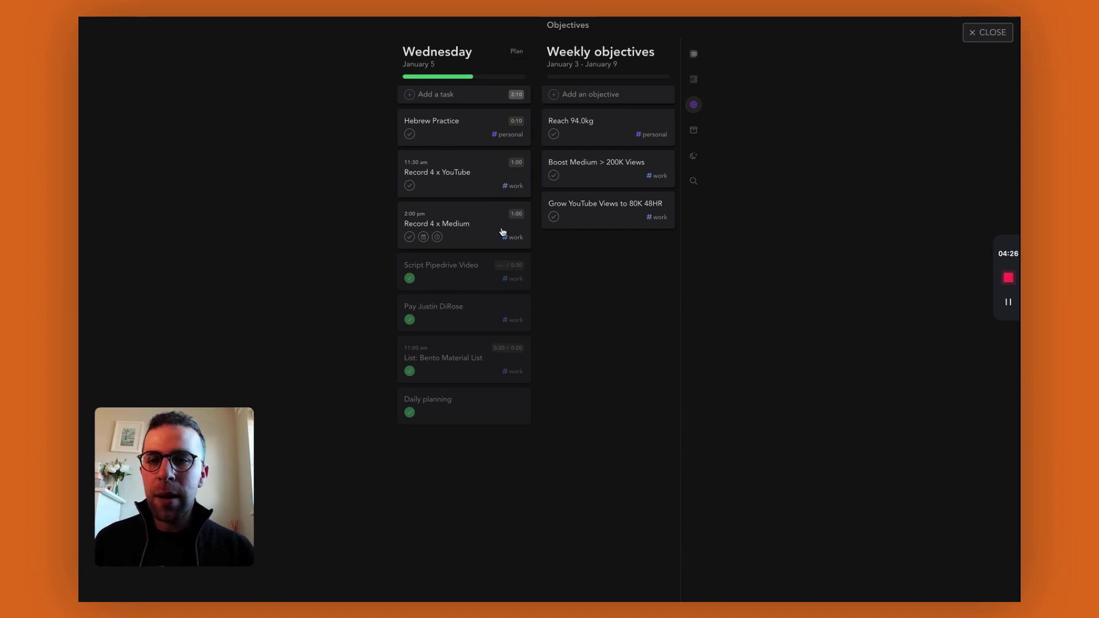
{"action": "left_click", "coordinate": [987, 32]}
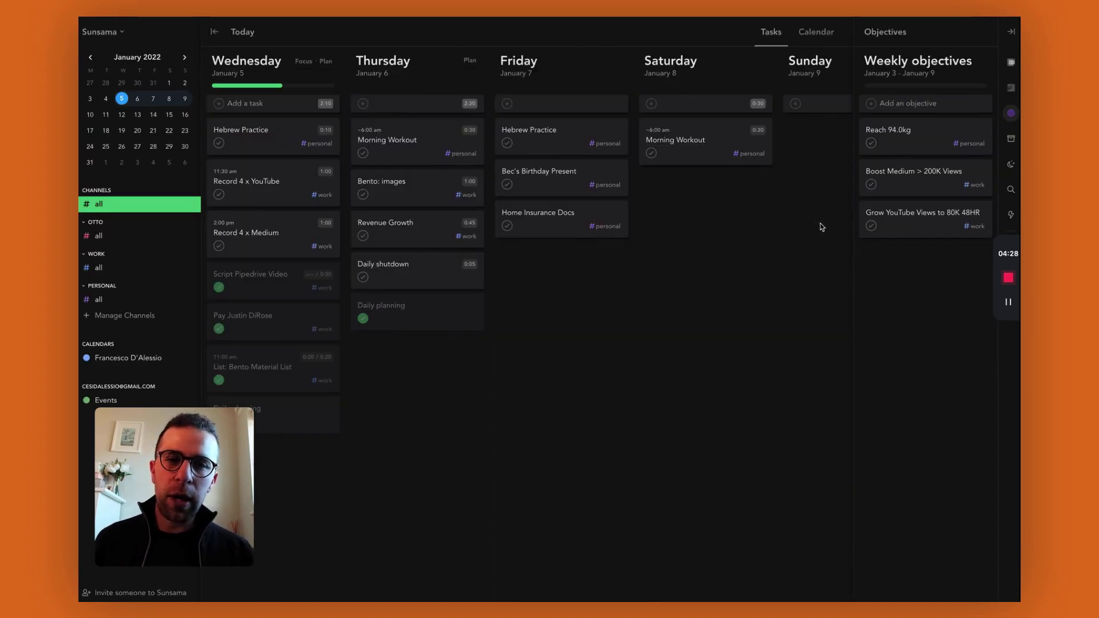
{"action": "scroll", "coordinate": [792, 212], "scroll_direction": "left", "scroll_amount": 1}
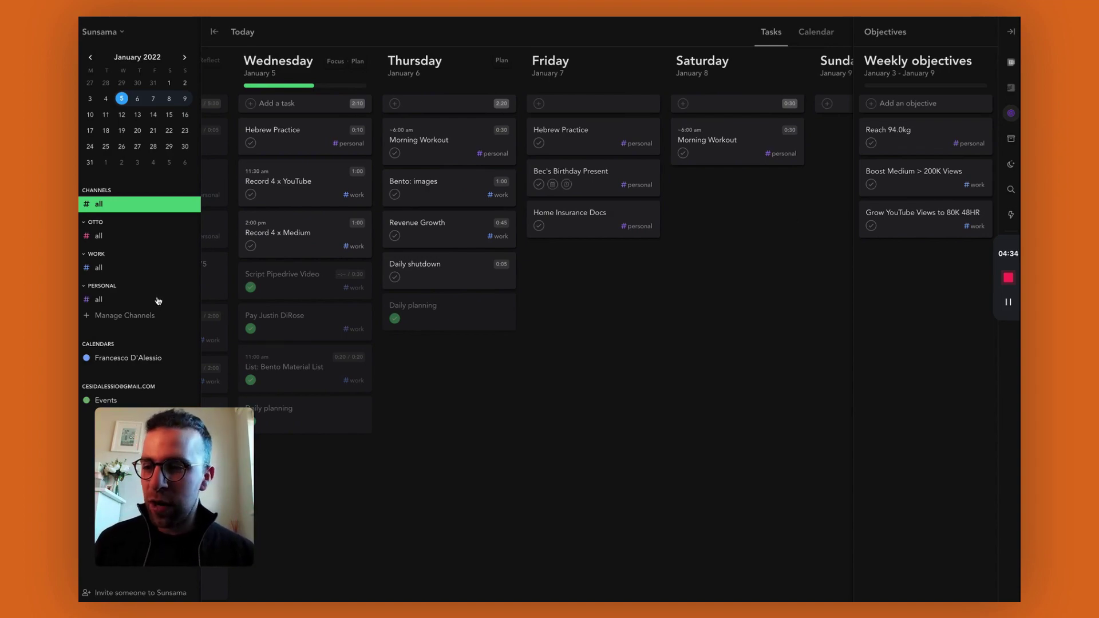
{"action": "left_click", "coordinate": [93, 267]}
{"action": "left_click", "coordinate": [335, 60]}
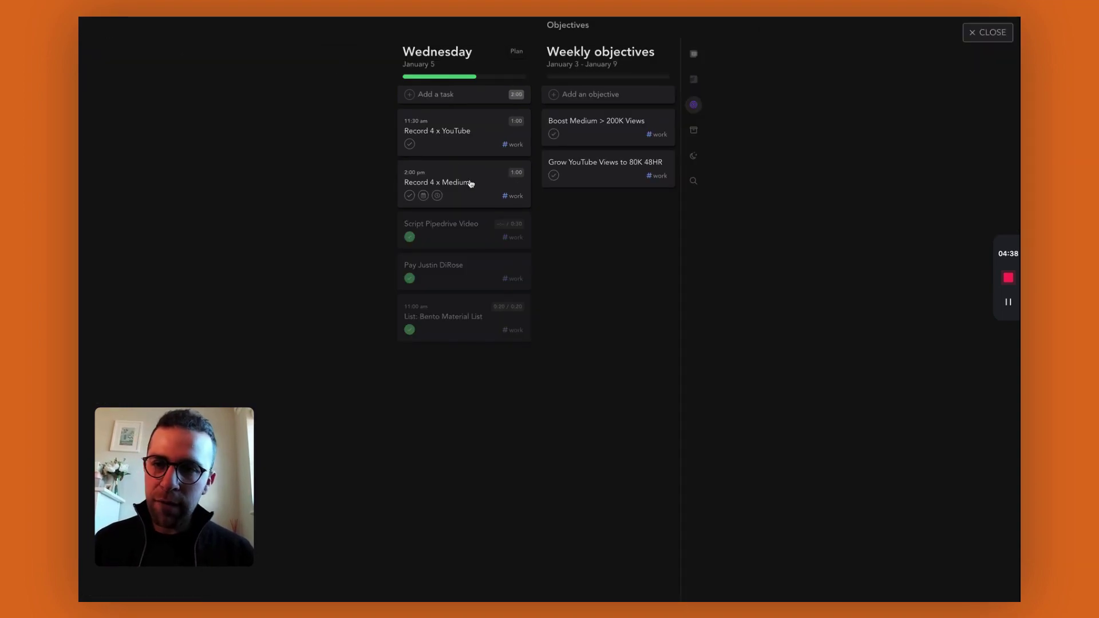
{"action": "left_click", "coordinate": [694, 55]}
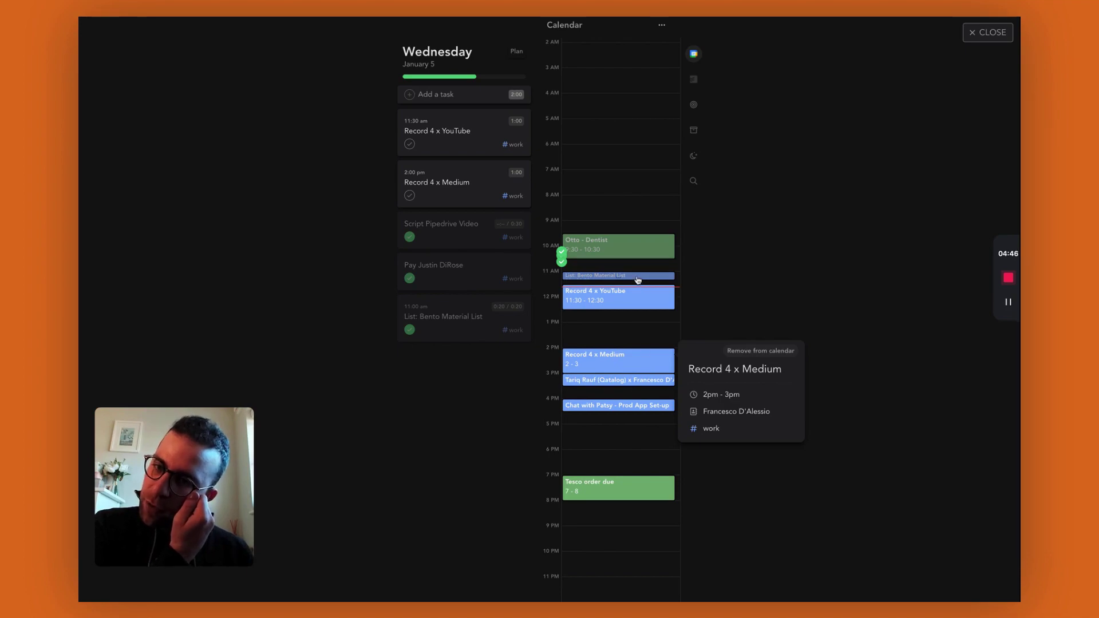
{"action": "mouse_move", "coordinate": [638, 280]}
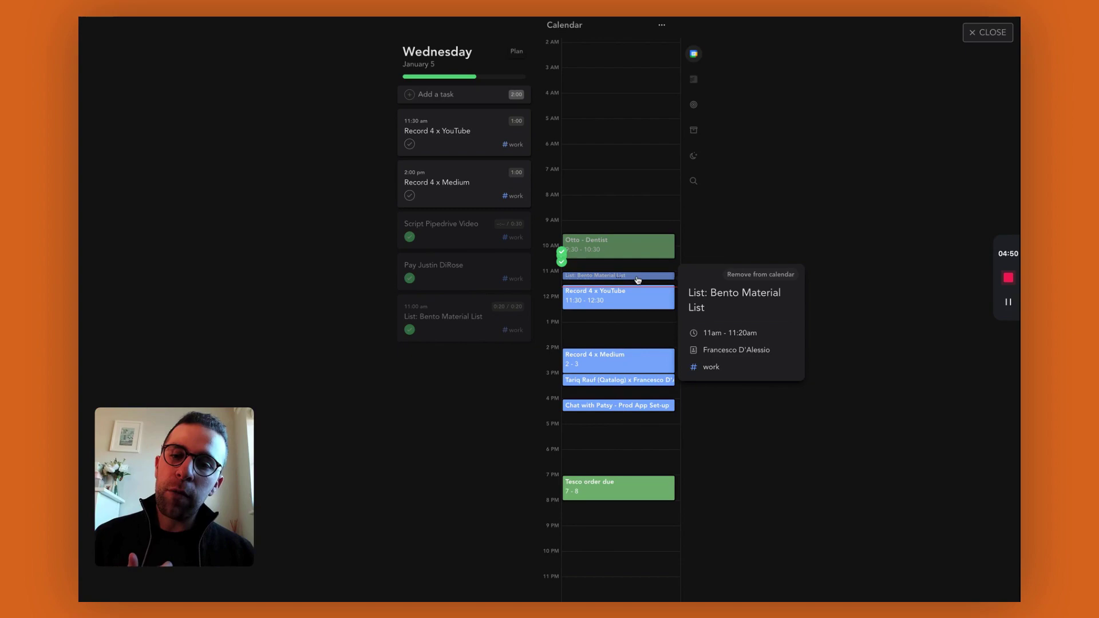
{"action": "left_click", "coordinate": [749, 276]}
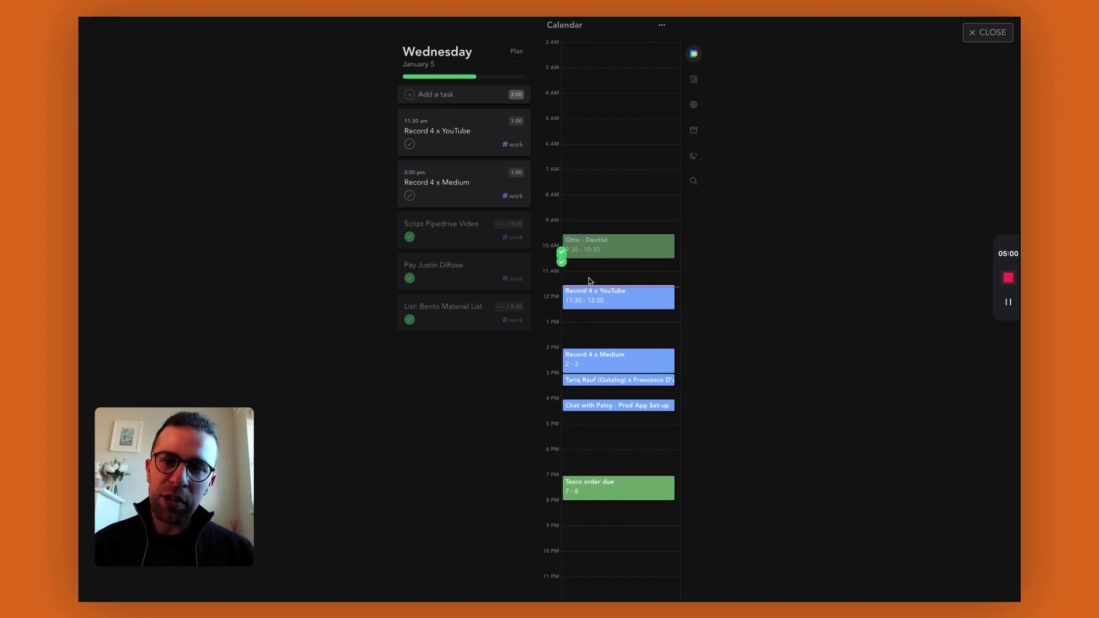
{"action": "left_click", "coordinate": [987, 32]}
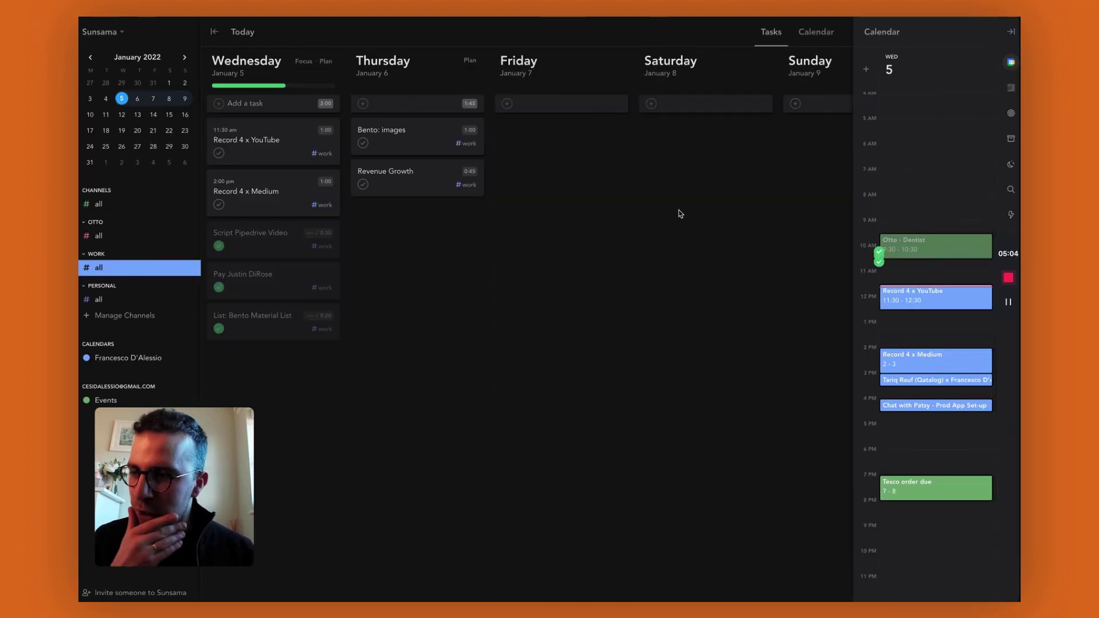
- Start Daily shutdown from Rituals, showing four finished tasks and three not done
{"action": "left_click", "coordinate": [114, 33]}
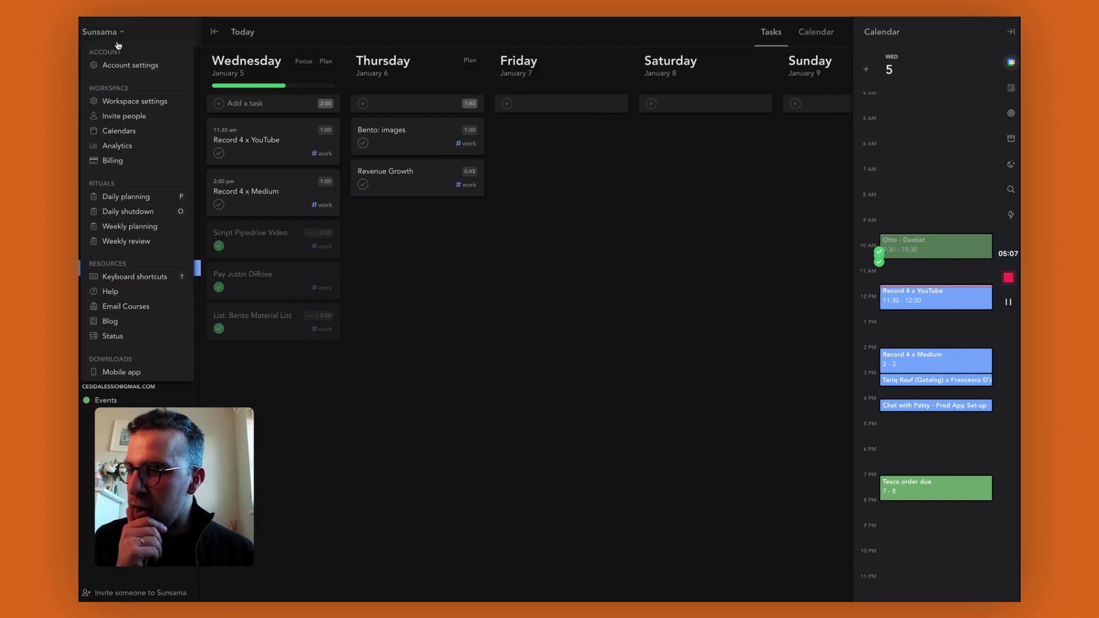
{"action": "scroll", "coordinate": [155, 228], "scroll_direction": "down", "scroll_amount": 1}
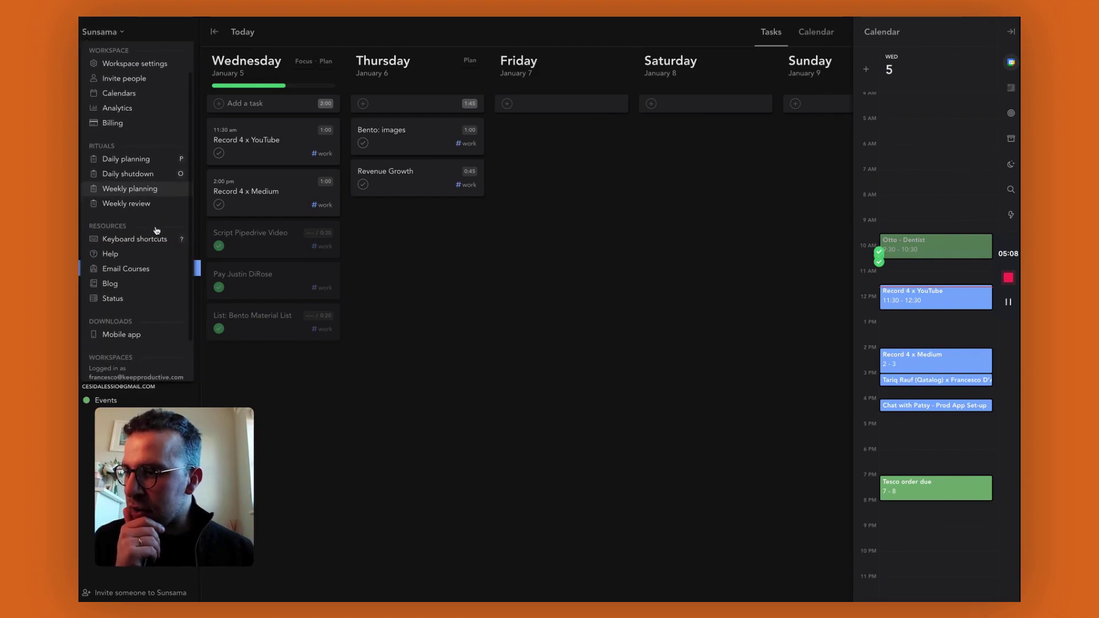
{"action": "left_click", "coordinate": [148, 173]}
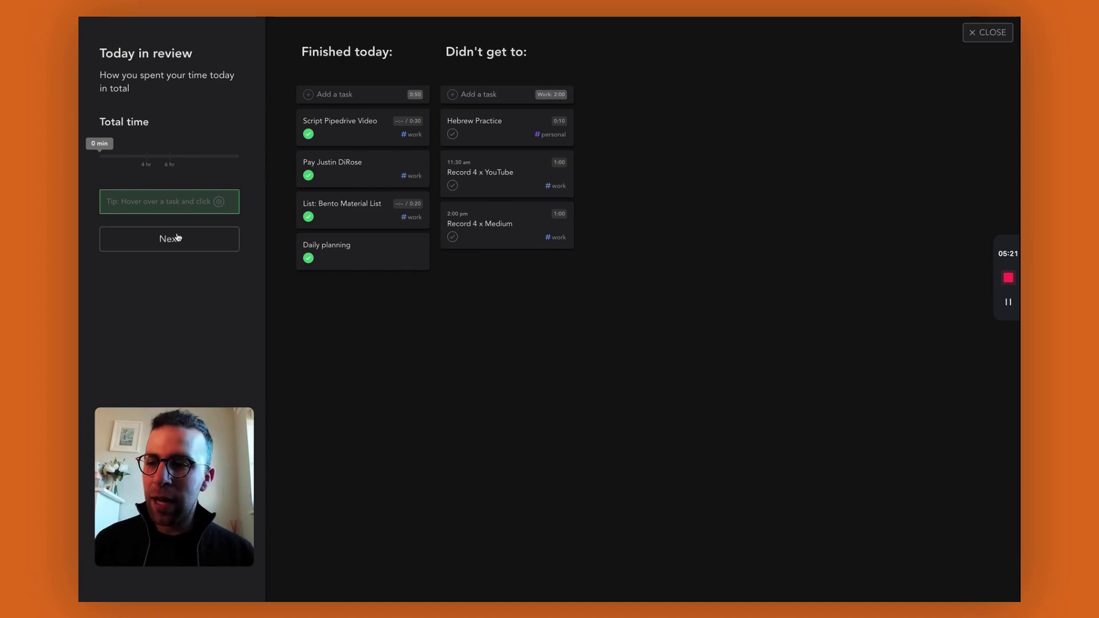
- Close the Today in review screen and open the Record 4 x YouTube task details
{"action": "left_click", "coordinate": [971, 34]}
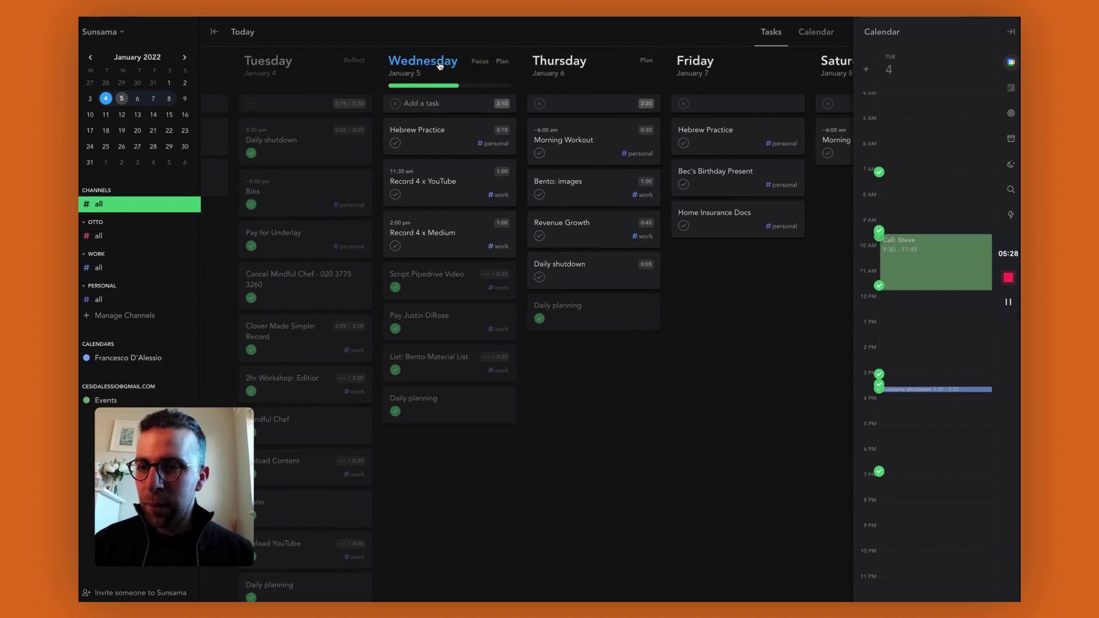
{"action": "left_click", "coordinate": [448, 184]}
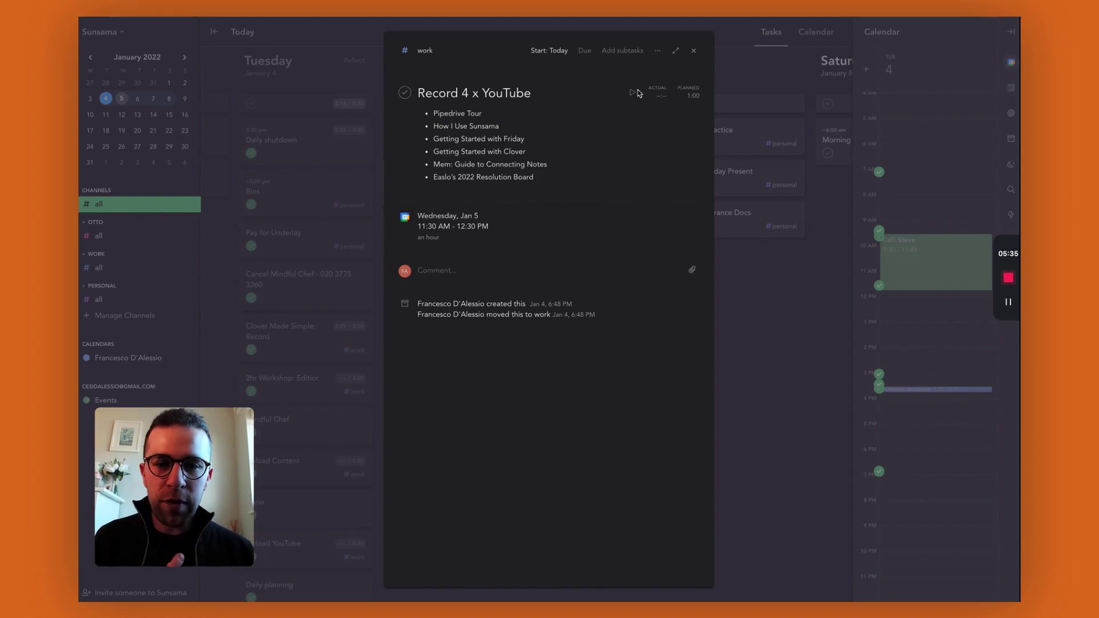
- Log 20 minutes of actual time on Record 4 x YouTube and resume its focus timer
{"action": "left_click", "coordinate": [634, 93]}
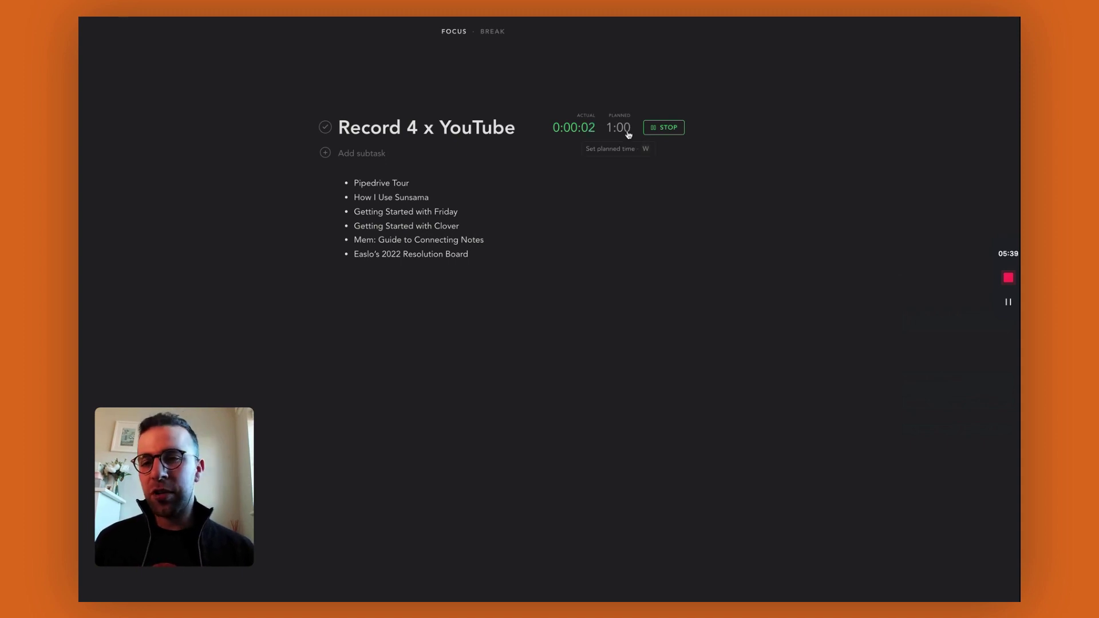
{"action": "left_click", "coordinate": [586, 132]}
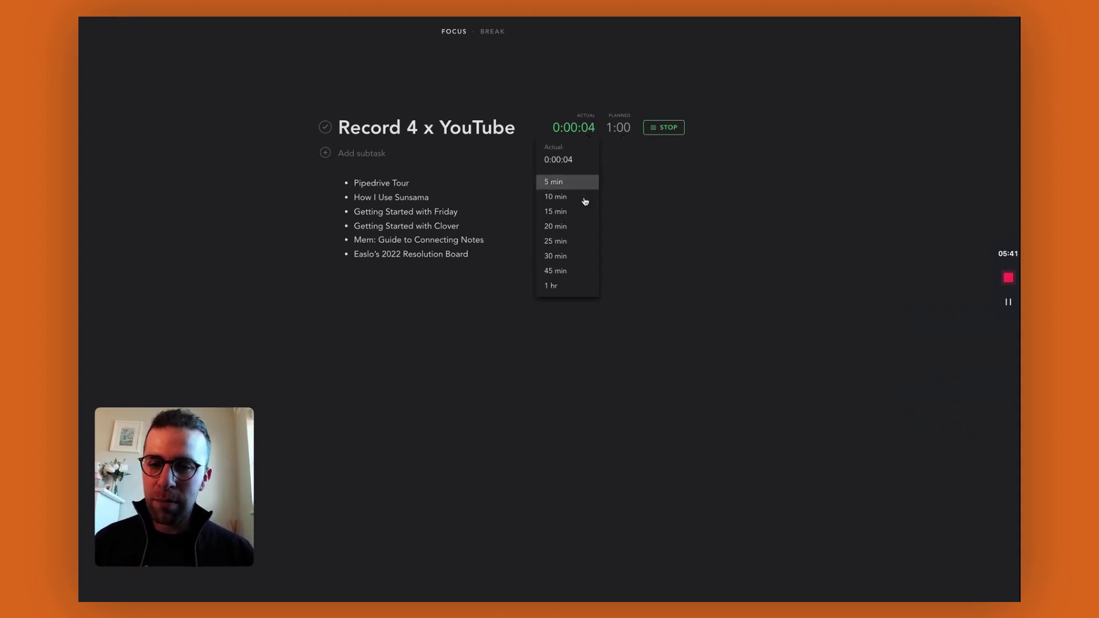
{"action": "left_click", "coordinate": [578, 227]}
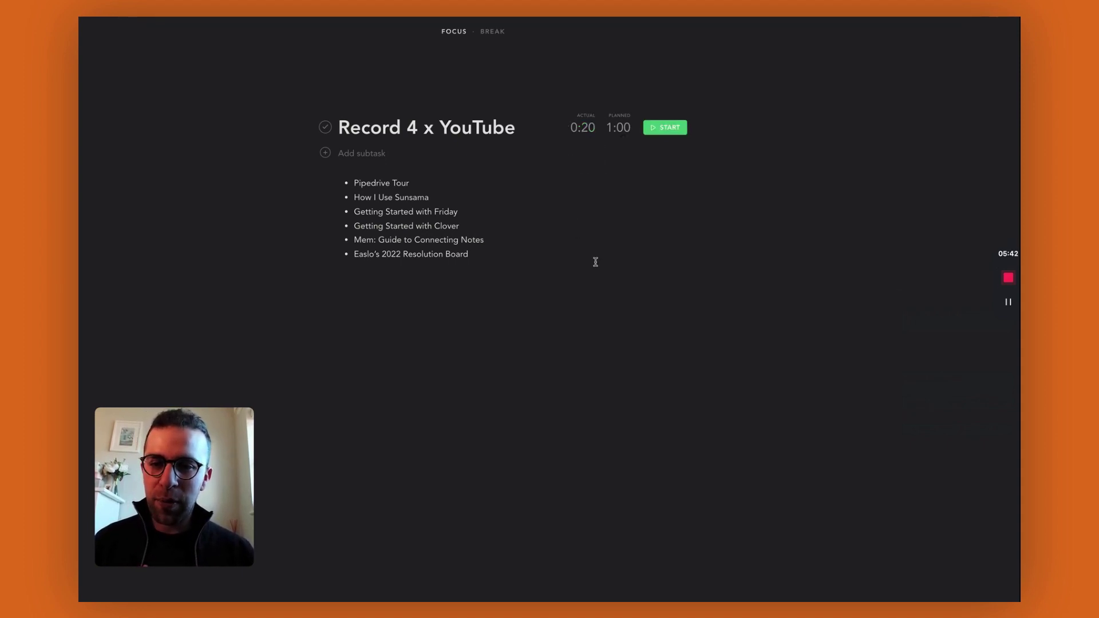
{"action": "left_click", "coordinate": [665, 128]}
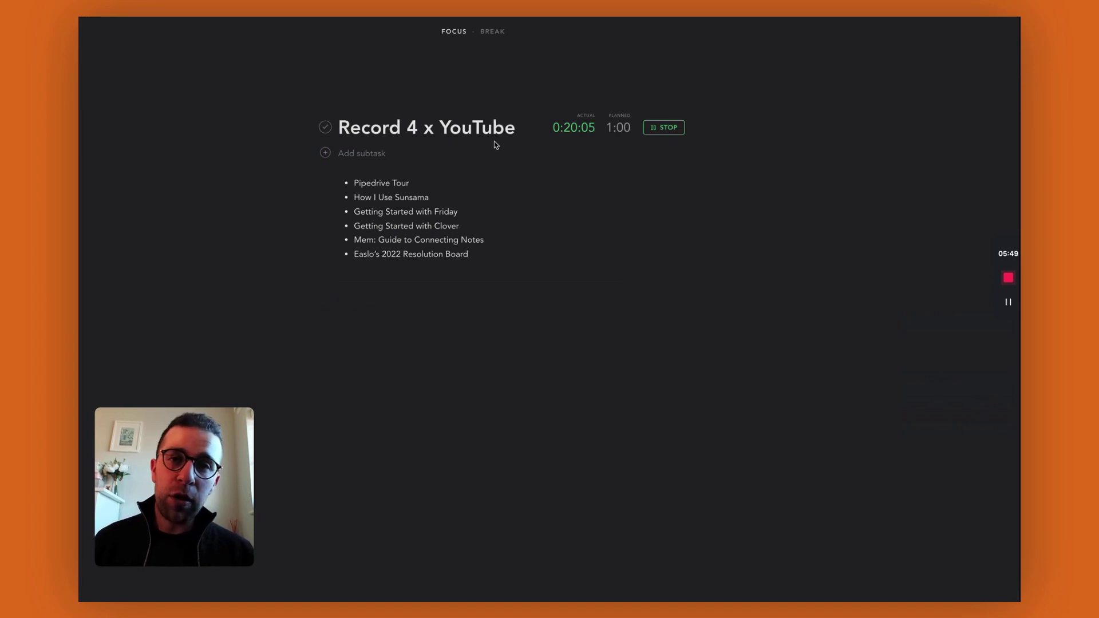
- Start a short break timer with the 5 min estimate kept
{"action": "left_click", "coordinate": [498, 36]}
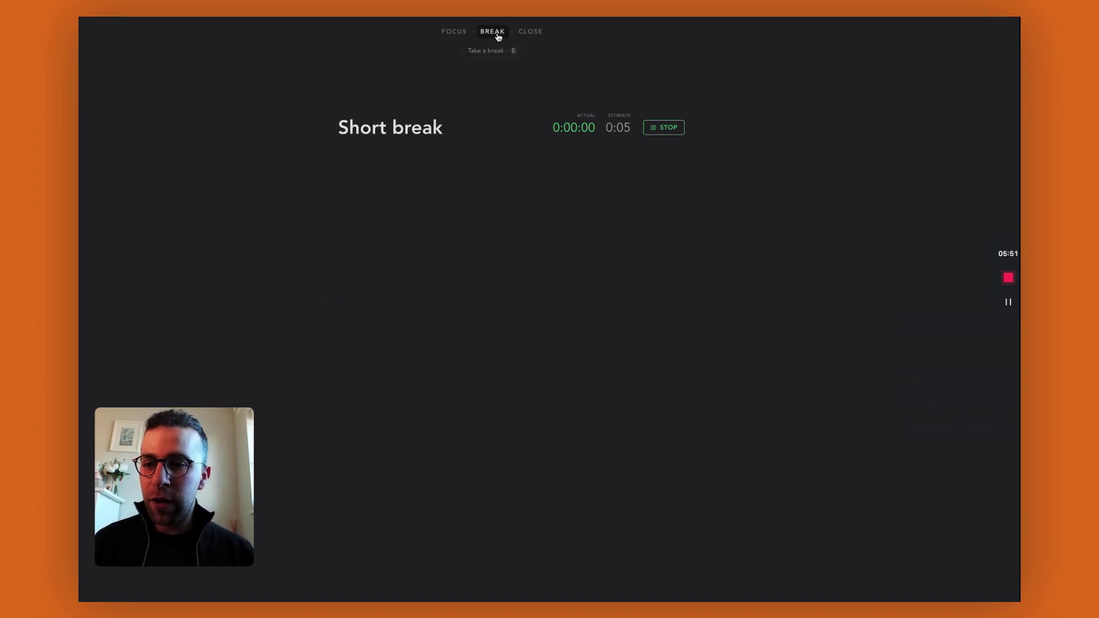
{"action": "left_click", "coordinate": [631, 132]}
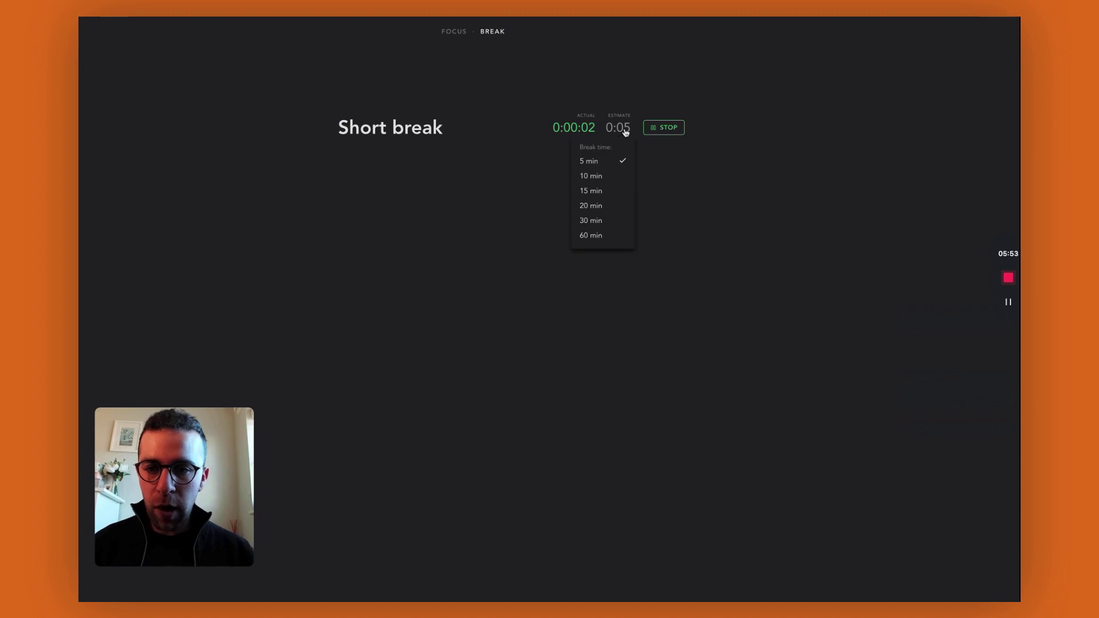
{"action": "left_click", "coordinate": [591, 159]}
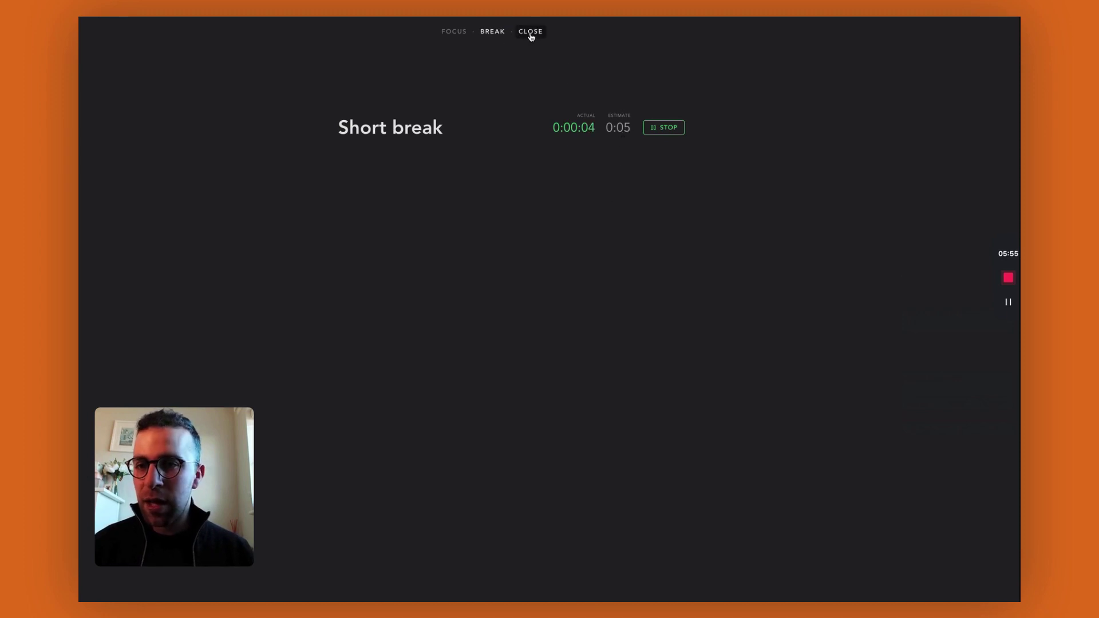
- Leave the break view, close the Record 4 x YouTube details, and return to Wednesday, January 5
{"action": "left_click", "coordinate": [531, 32]}
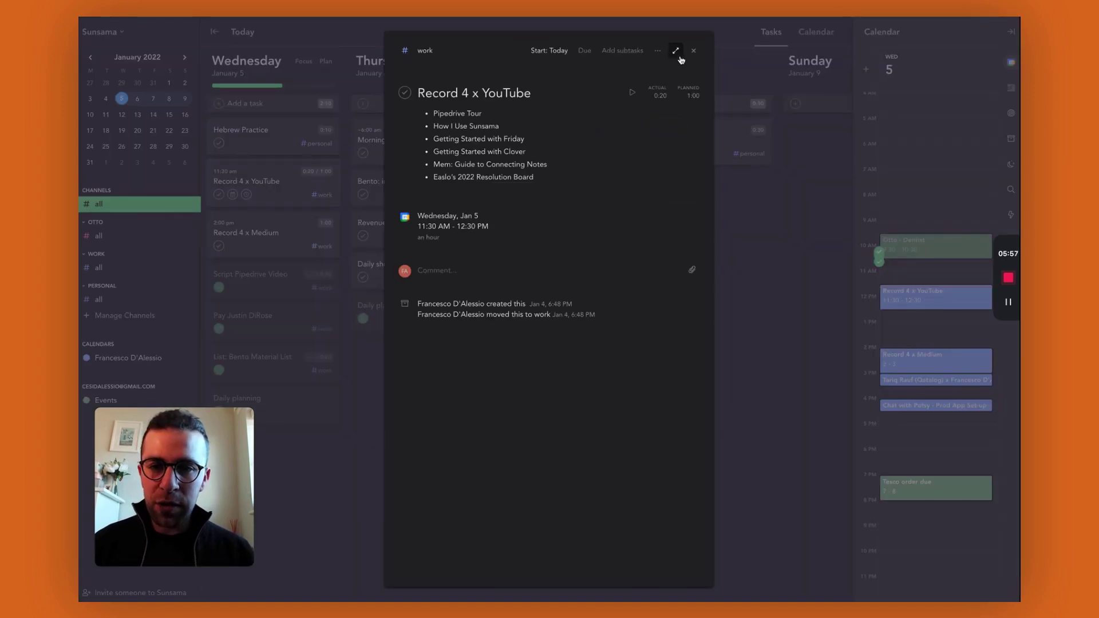
{"action": "left_click", "coordinate": [754, 102]}
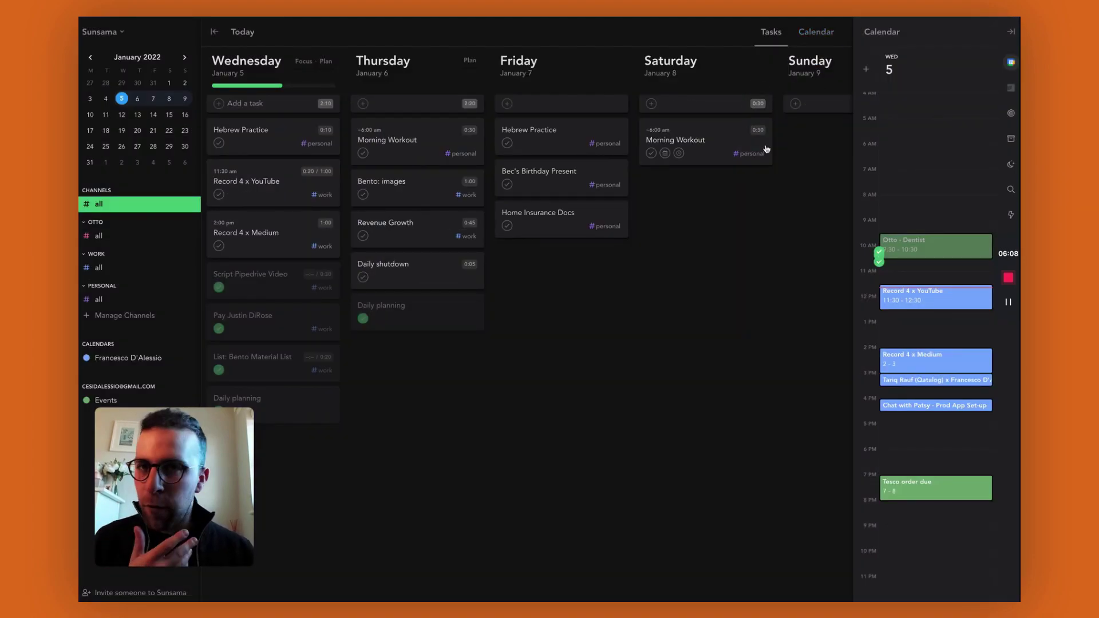
{"action": "scroll", "coordinate": [743, 139], "scroll_direction": "right", "scroll_amount": 5}
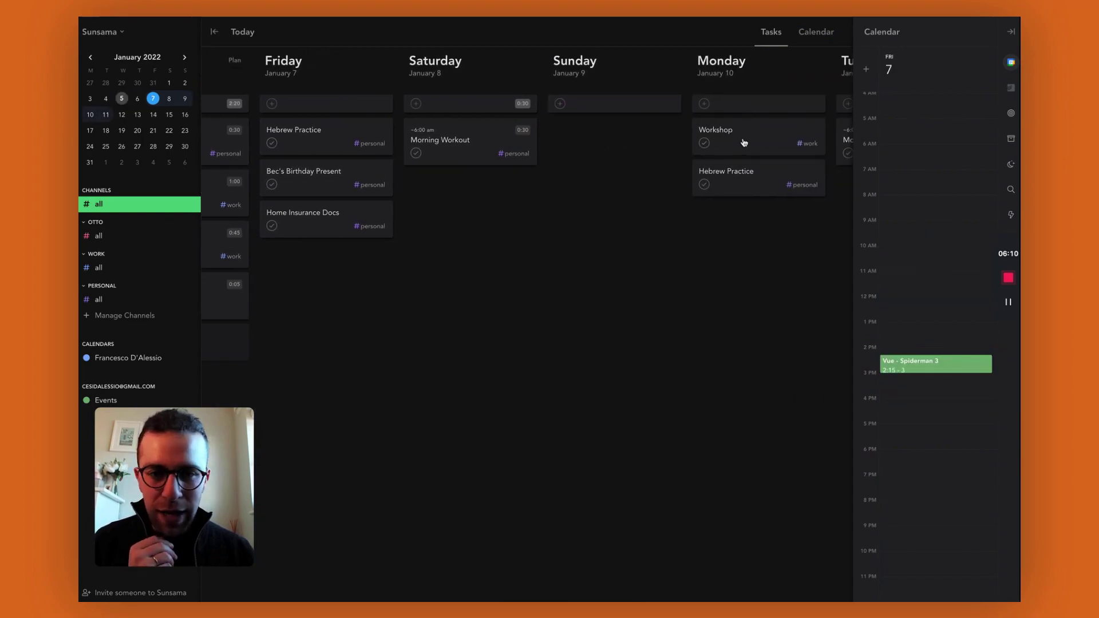
{"action": "scroll", "coordinate": [736, 191], "scroll_direction": "right", "scroll_amount": 8}
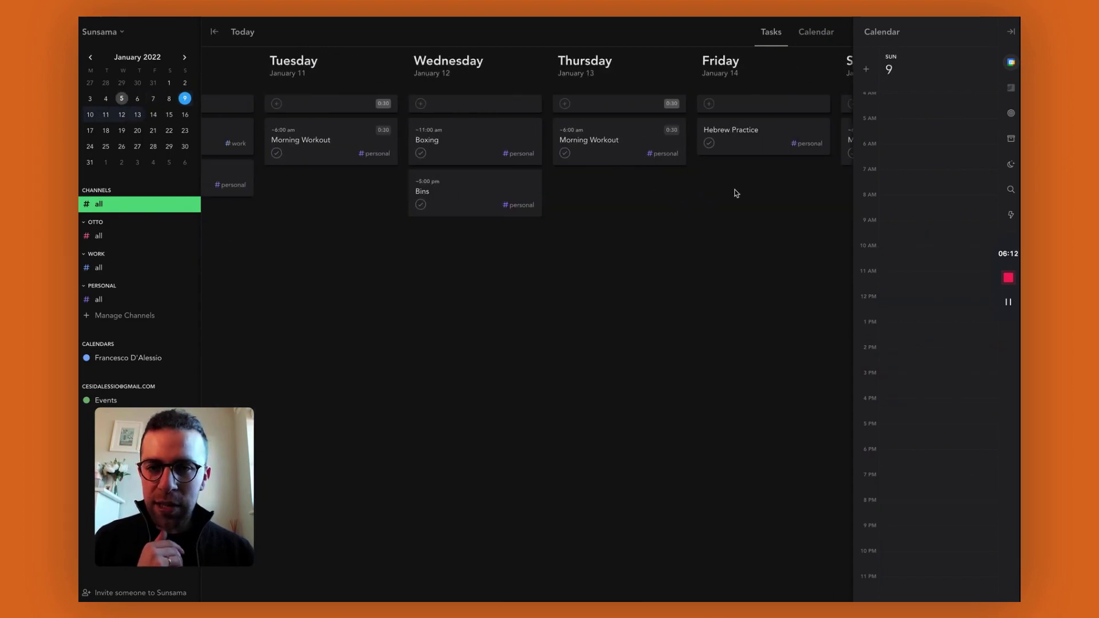
{"action": "scroll", "coordinate": [735, 192], "scroll_direction": "right", "scroll_amount": 8}
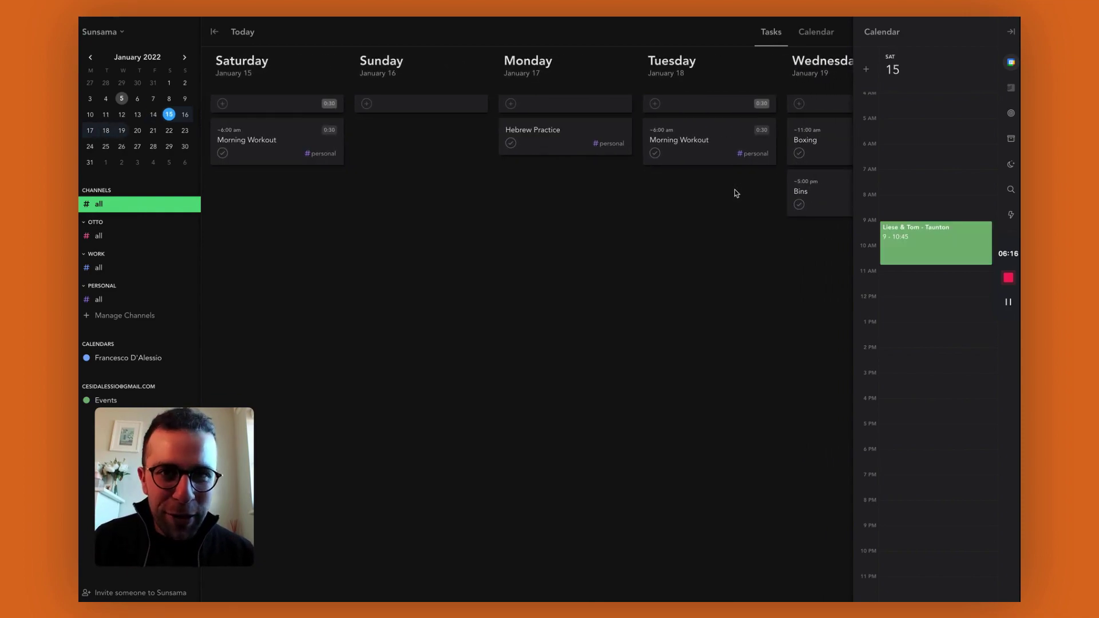
{"action": "scroll", "coordinate": [735, 192], "scroll_direction": "left", "scroll_amount": 2}
{"action": "scroll", "coordinate": [736, 193], "scroll_direction": "left", "scroll_amount": 5}
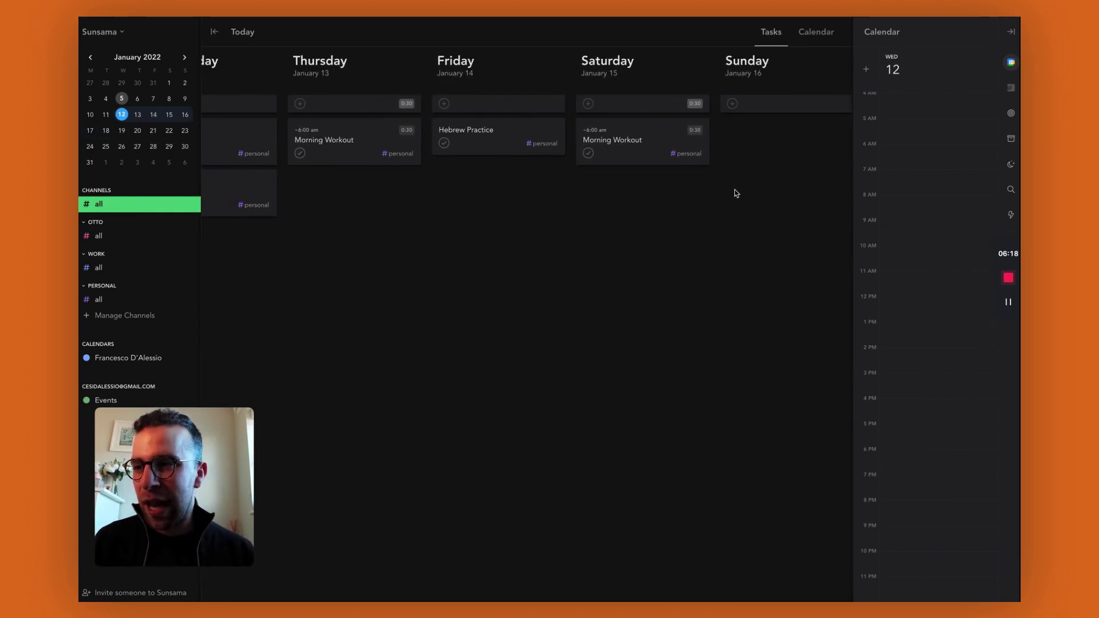
{"action": "scroll", "coordinate": [735, 193], "scroll_direction": "left", "scroll_amount": 7}
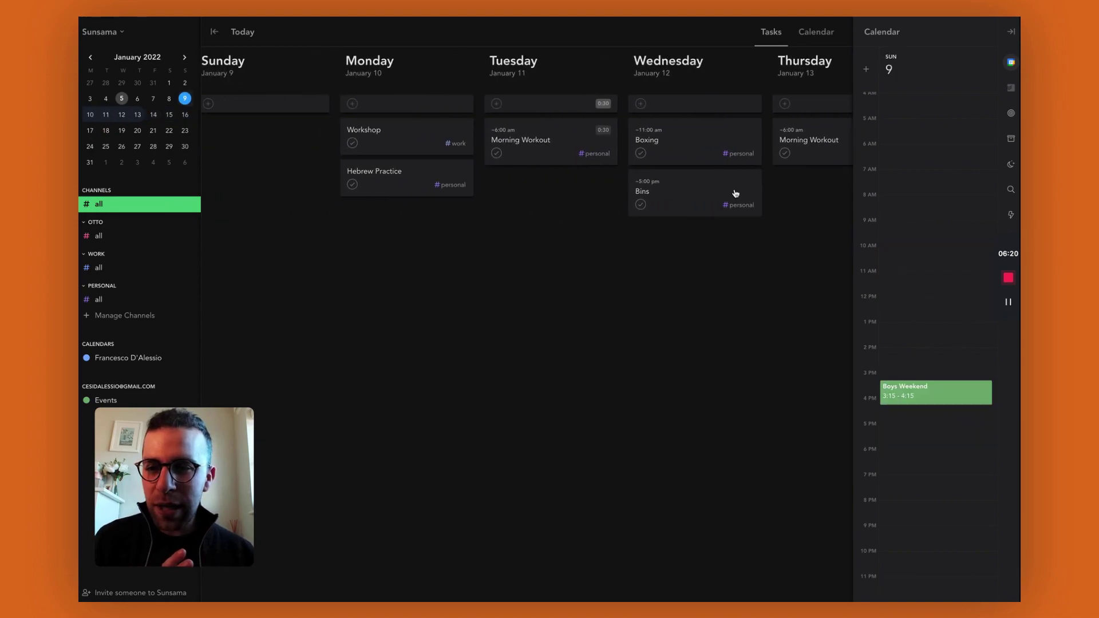
{"action": "scroll", "coordinate": [710, 185], "scroll_direction": "left", "scroll_amount": 1}
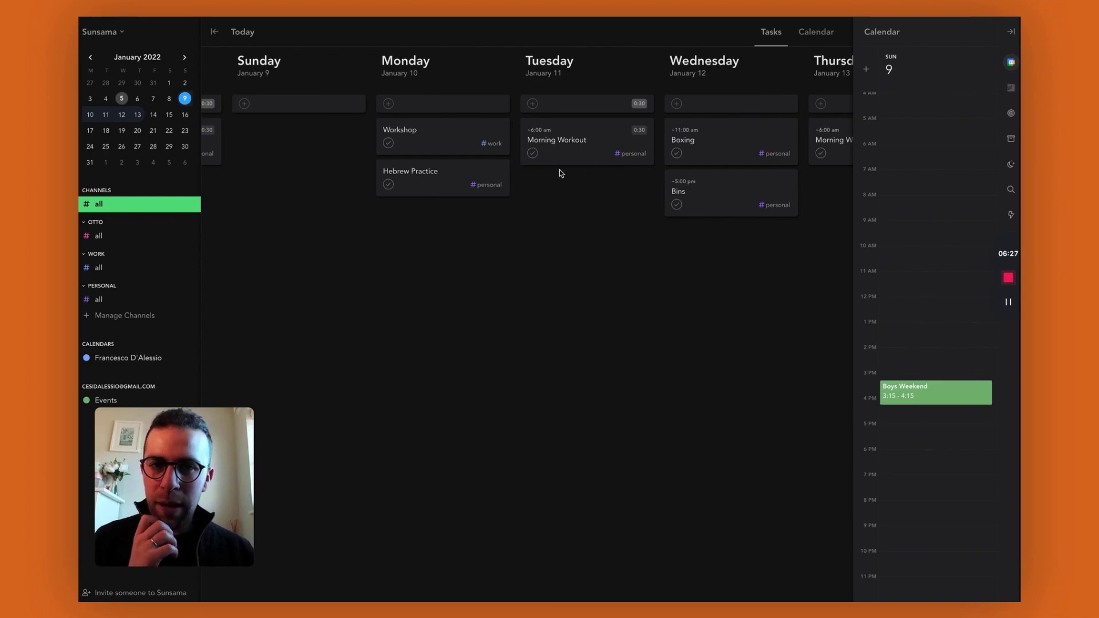
{"action": "scroll", "coordinate": [555, 172], "scroll_direction": "left", "scroll_amount": 6}
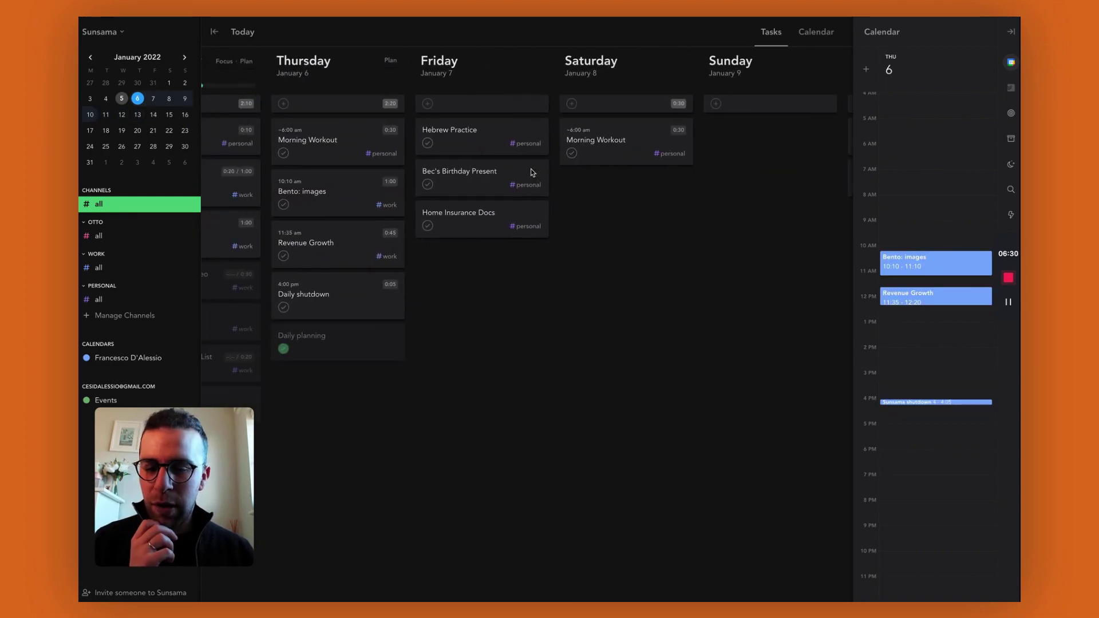
{"action": "scroll", "coordinate": [532, 172], "scroll_direction": "left", "scroll_amount": 1}
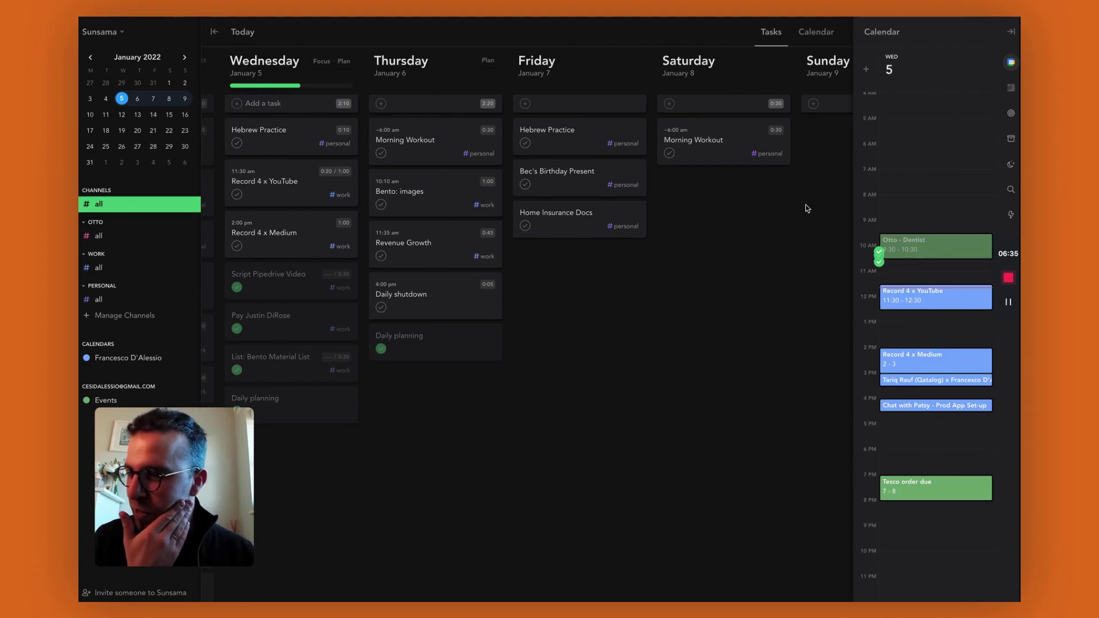
{"action": "left_click", "coordinate": [121, 34]}
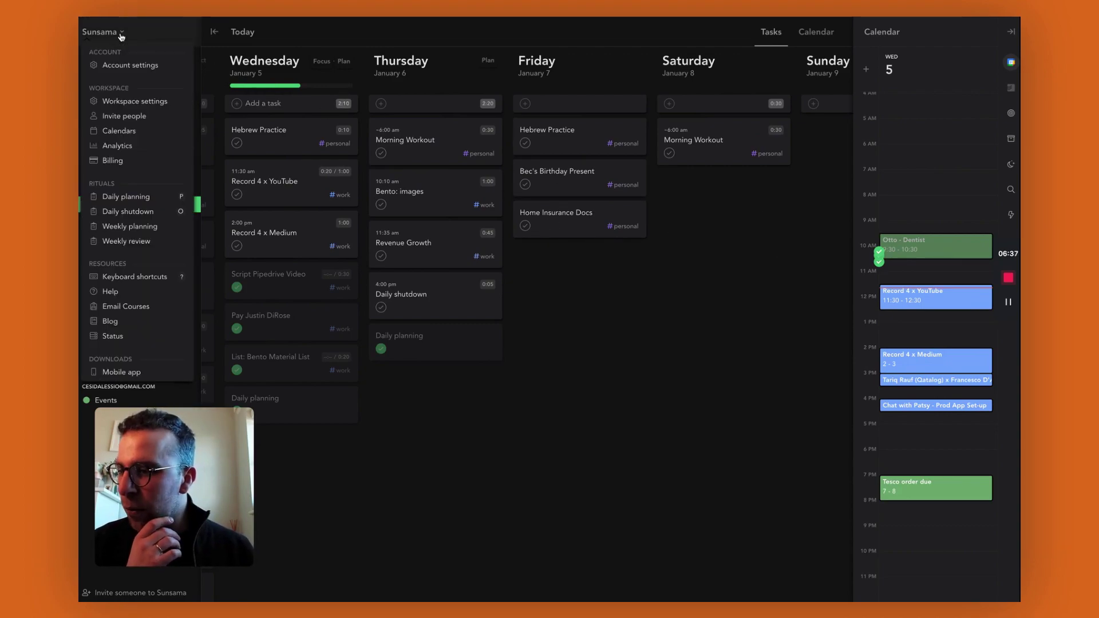
{"action": "scroll", "coordinate": [139, 275], "scroll_direction": "down", "scroll_amount": 5}
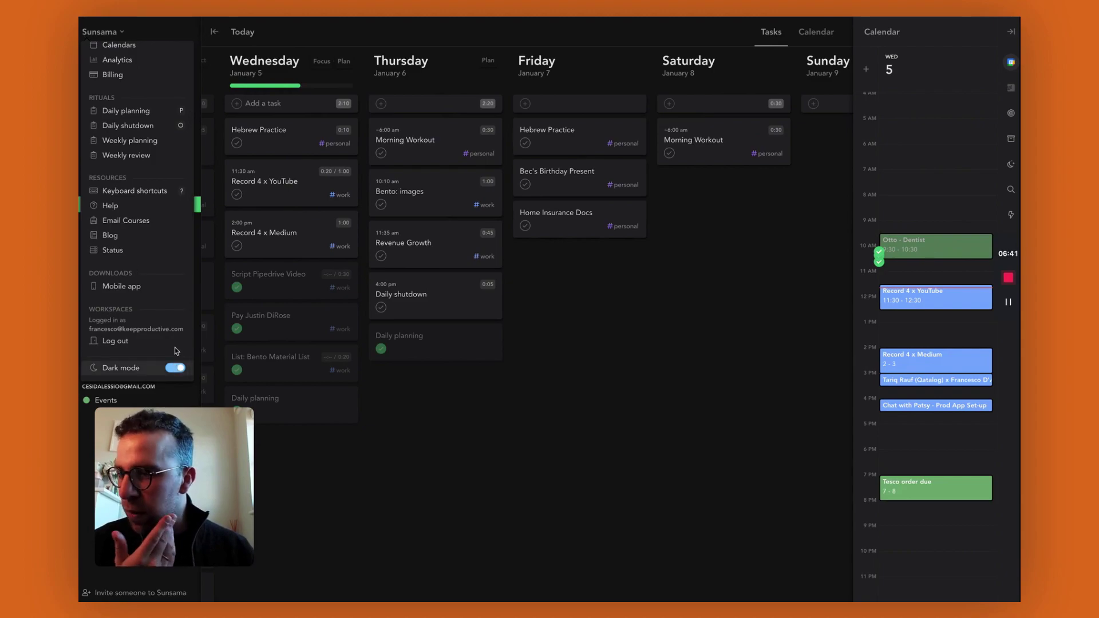
{"action": "scroll", "coordinate": [168, 312], "scroll_direction": "up", "scroll_amount": 3}
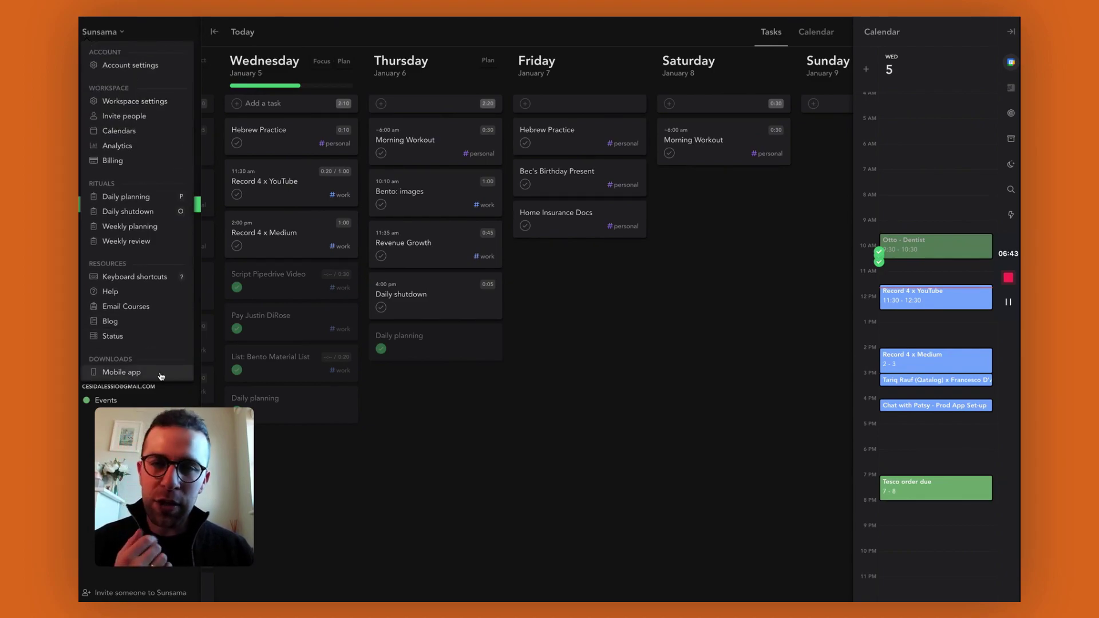
{"action": "left_click", "coordinate": [491, 428]}
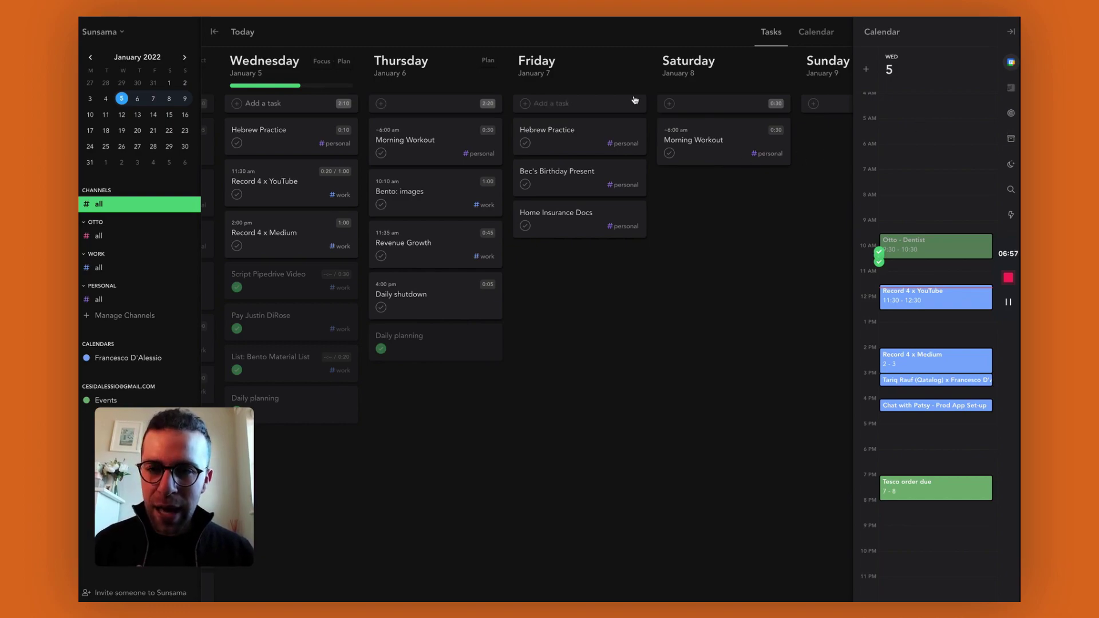
- Scroll the board forward so Sunday, January 9 through Wednesday, January 12 show
{"action": "scroll", "coordinate": [715, 126], "scroll_direction": "right", "scroll_amount": 5}
{"action": "scroll", "coordinate": [717, 119], "scroll_direction": "right", "scroll_amount": 2}
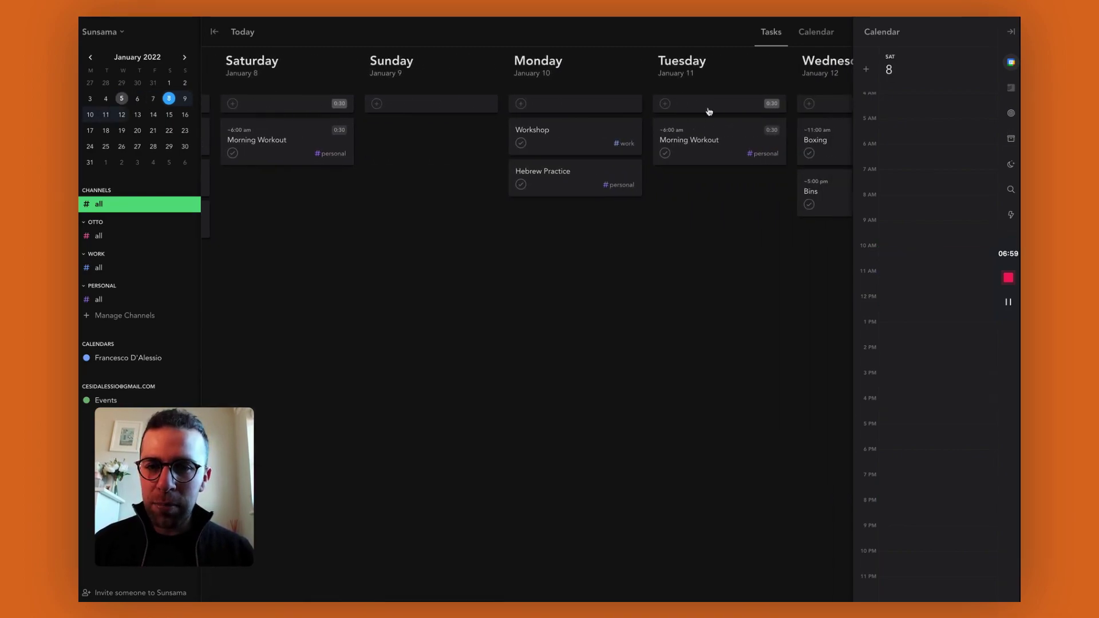
{"action": "scroll", "coordinate": [732, 89], "scroll_direction": "right", "scroll_amount": 1}
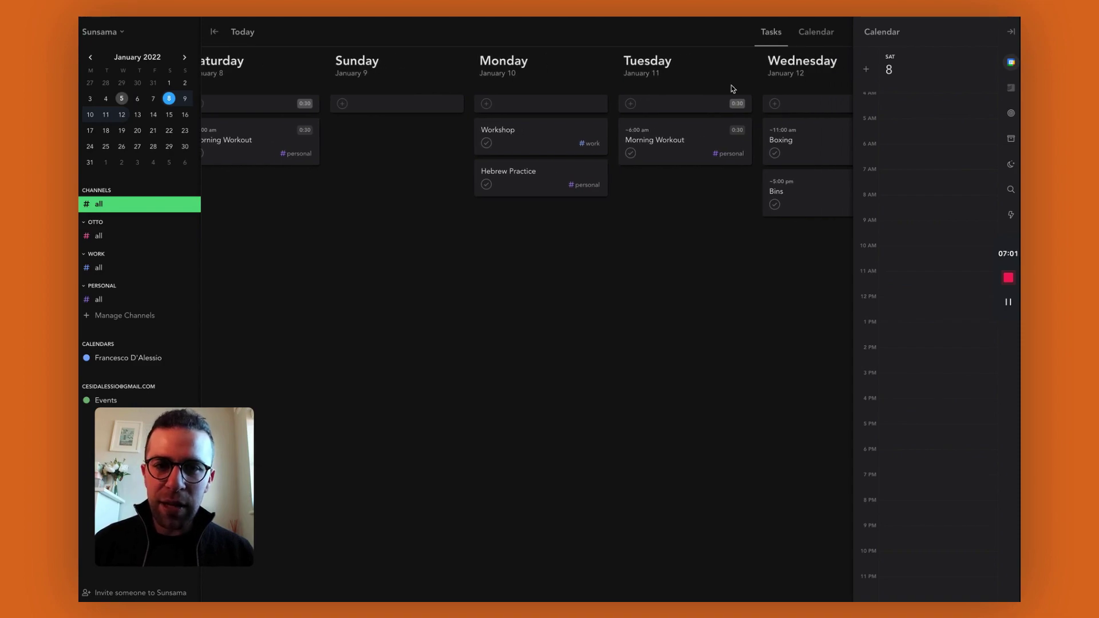
{"action": "mouse_move", "coordinate": [710, 64]}
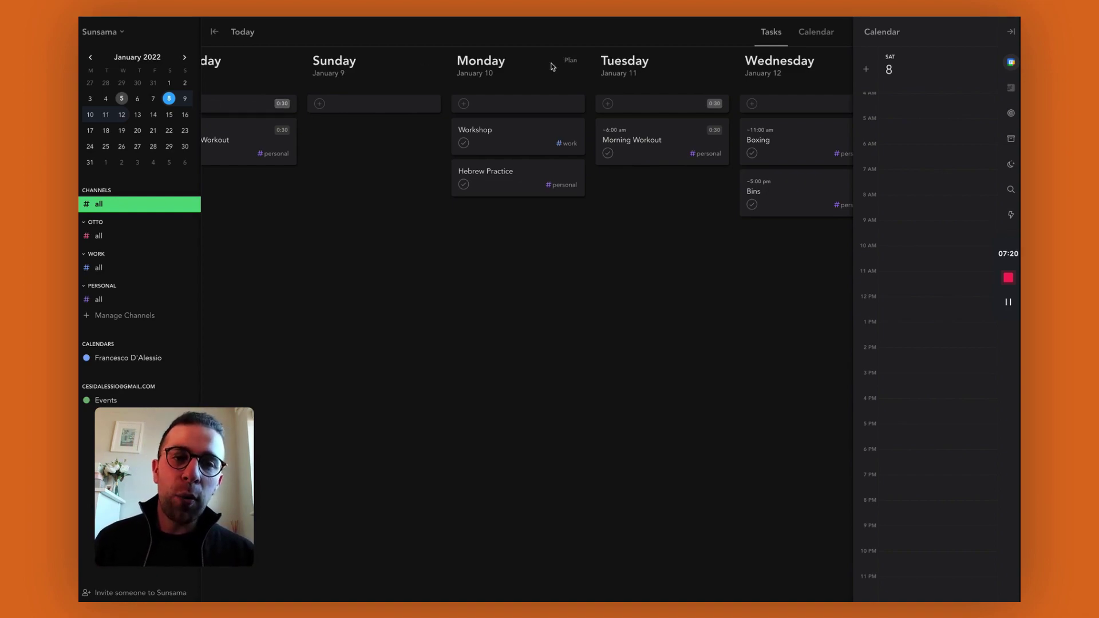
- Open the January 3–9 Weekly objectives panel from the right sidebar
{"action": "left_click", "coordinate": [1011, 112]}
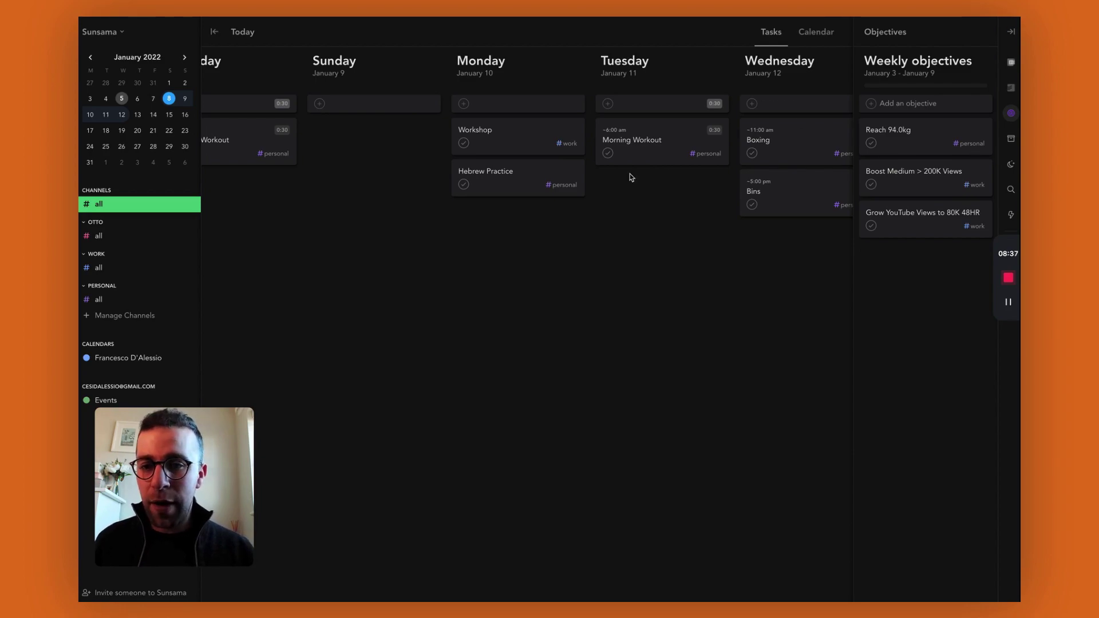
- Scroll the day columns back to Wednesday, January 5
{"action": "scroll", "coordinate": [629, 174], "scroll_direction": "left", "scroll_amount": 10}
{"action": "scroll", "coordinate": [630, 173], "scroll_direction": "left", "scroll_amount": 1}
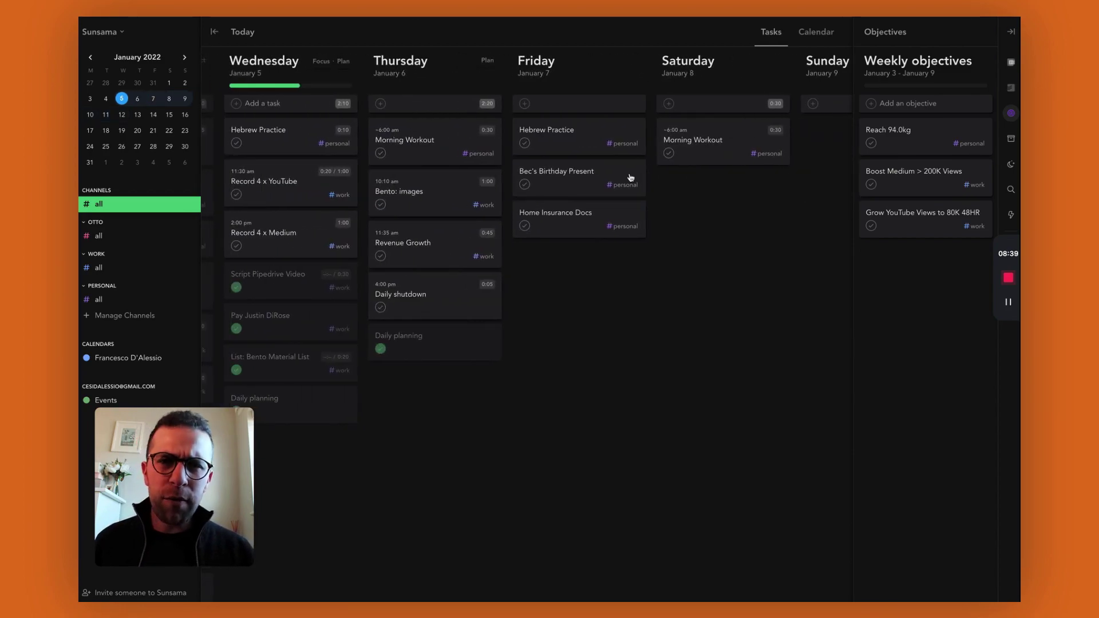